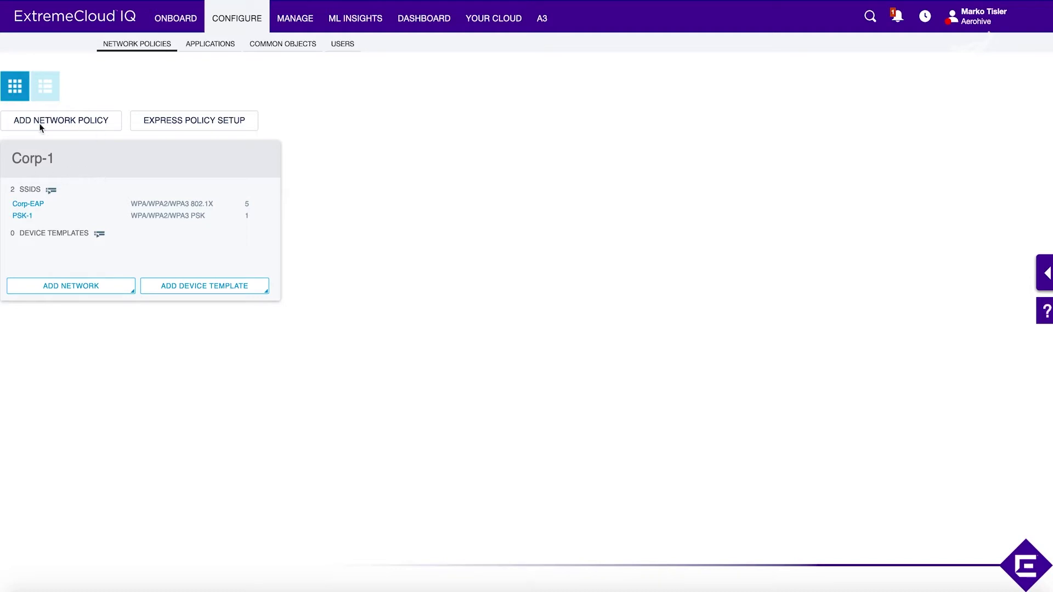
Step: Open the Corp-1 policy's Wireless Networks and start a new standard network
{"action": "left_click", "coordinate": [45, 164]}
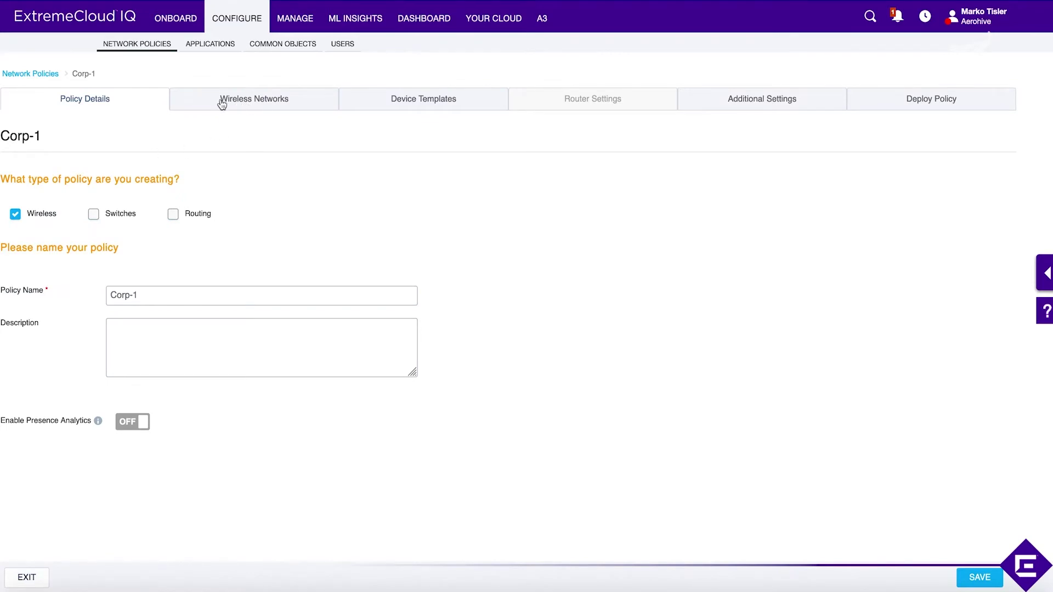
{"action": "left_click", "coordinate": [223, 104]}
{"action": "left_click", "coordinate": [38, 171]}
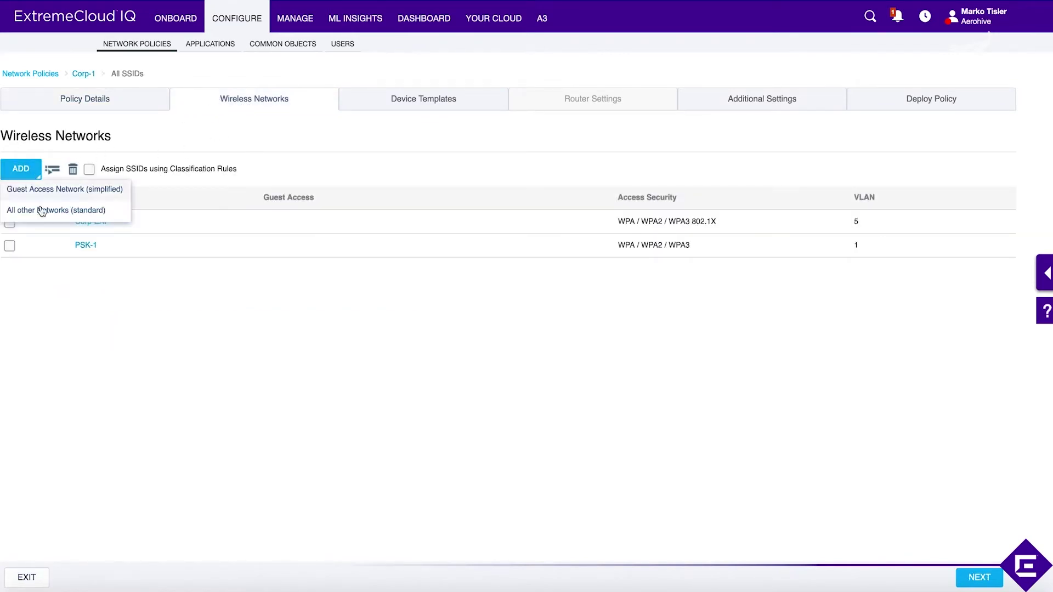
{"action": "left_click", "coordinate": [45, 216]}
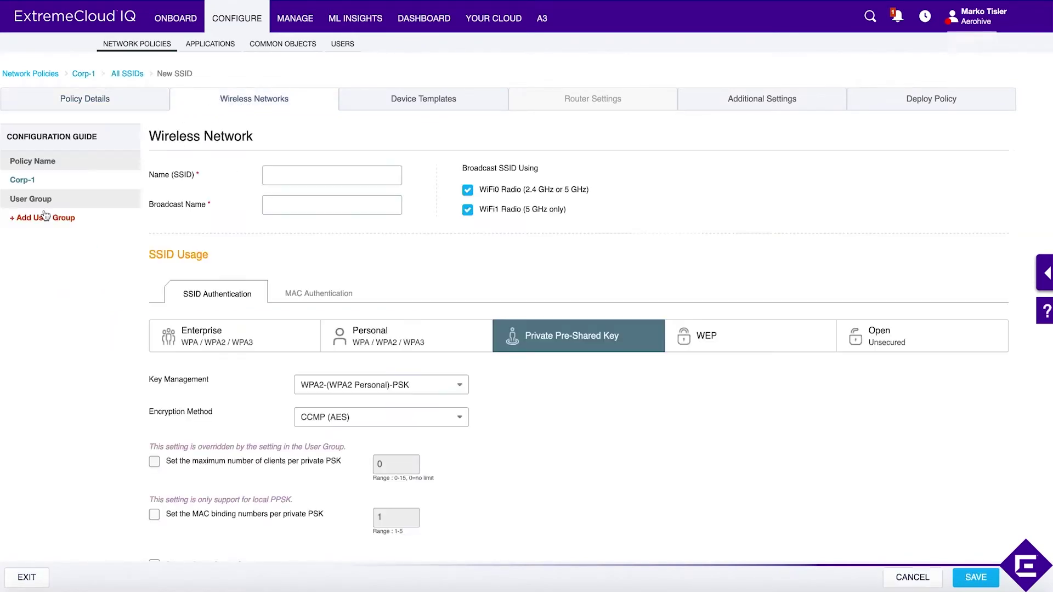
Step: Name the SSID PPSK--1 and reuse it as the broadcast name, keeping Private Pre-Shared Key
{"action": "left_click", "coordinate": [285, 179]}
{"action": "type", "text": "PPSK"}
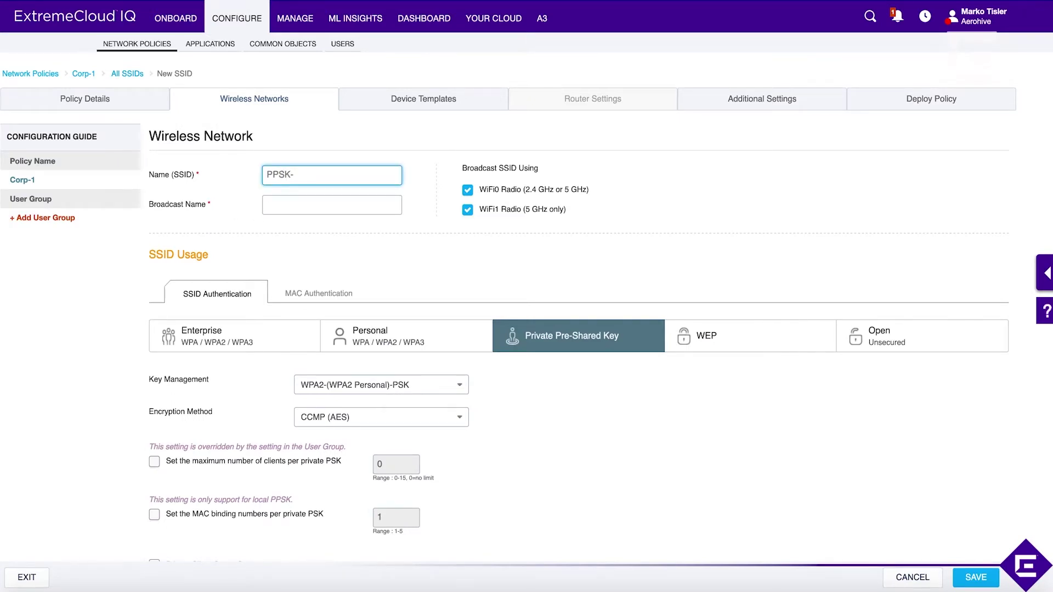
{"action": "type", "text": "--1"}
{"action": "left_click", "coordinate": [303, 206]}
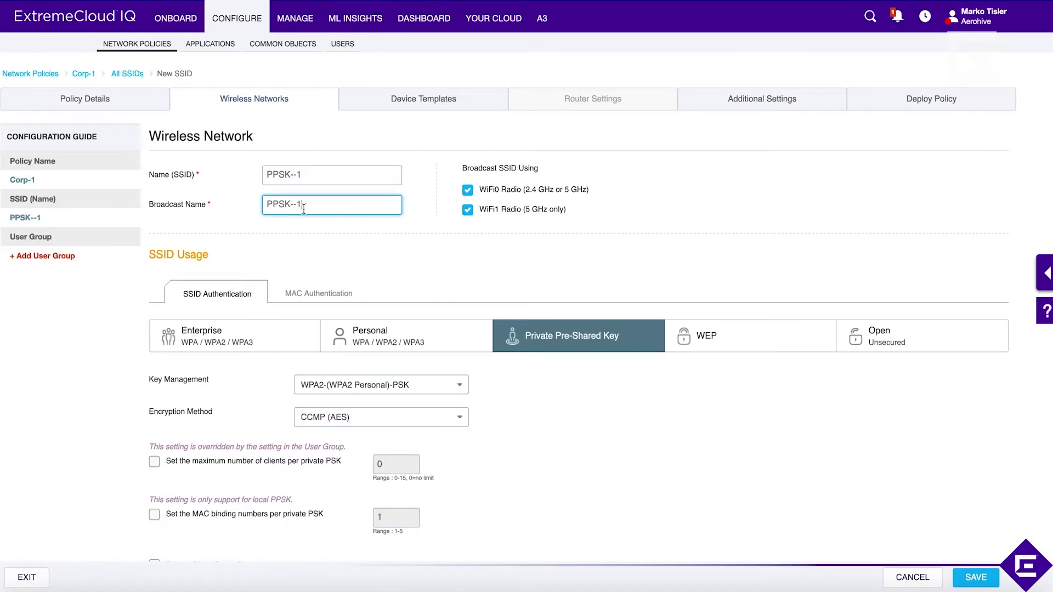
{"action": "scroll", "coordinate": [399, 274], "scroll_direction": "down", "scroll_amount": 3}
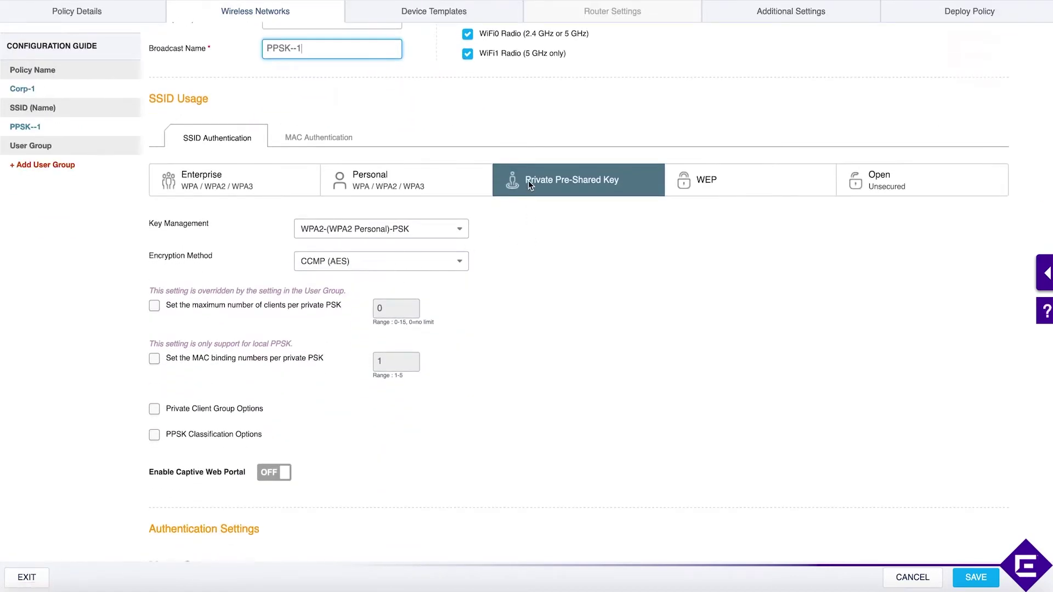
{"action": "scroll", "coordinate": [577, 291], "scroll_direction": "down", "scroll_amount": 1}
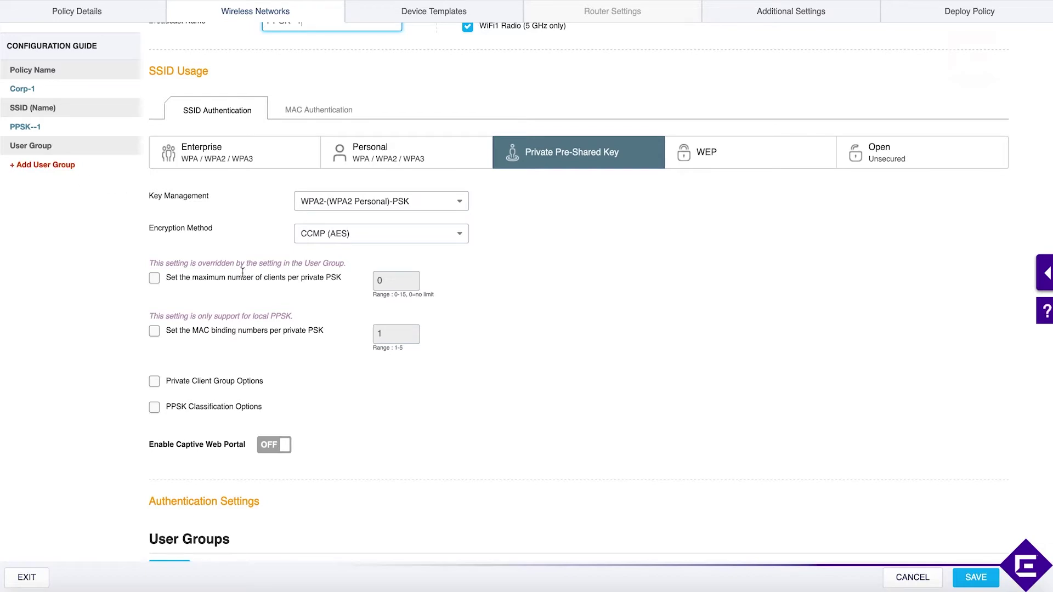
{"action": "scroll", "coordinate": [272, 310], "scroll_direction": "down", "scroll_amount": 6}
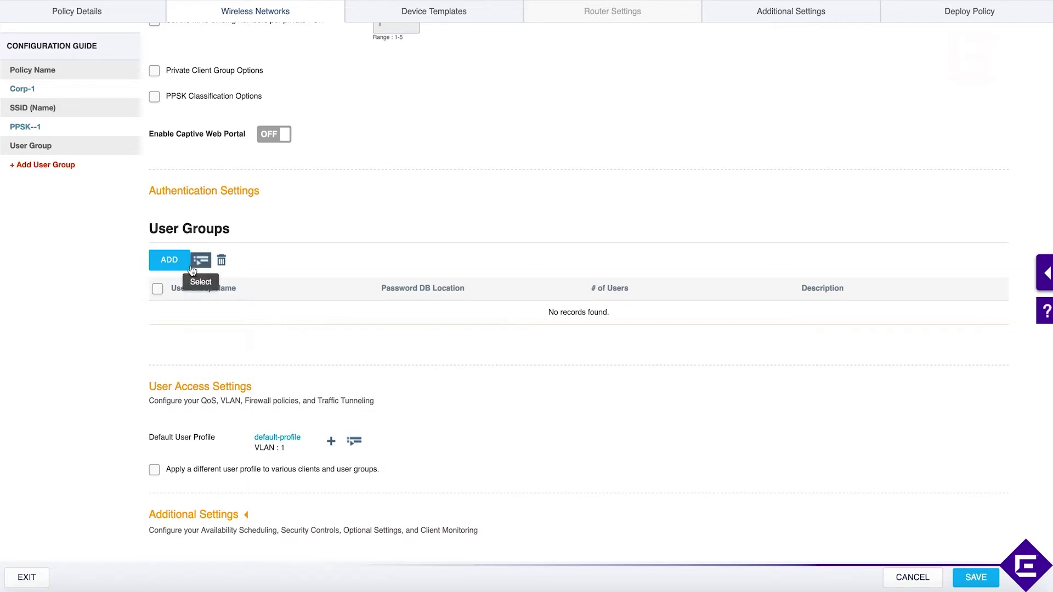
Step: Add a new user group named Guests to the SSID
{"action": "left_click", "coordinate": [166, 255]}
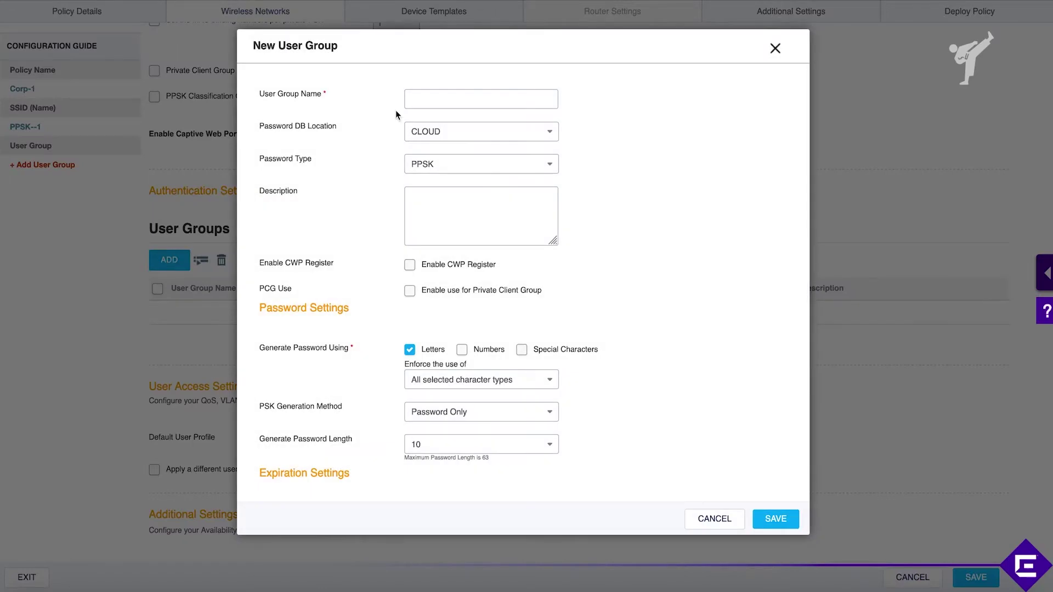
{"action": "left_click", "coordinate": [454, 97]}
{"action": "type", "text": "Guests"}
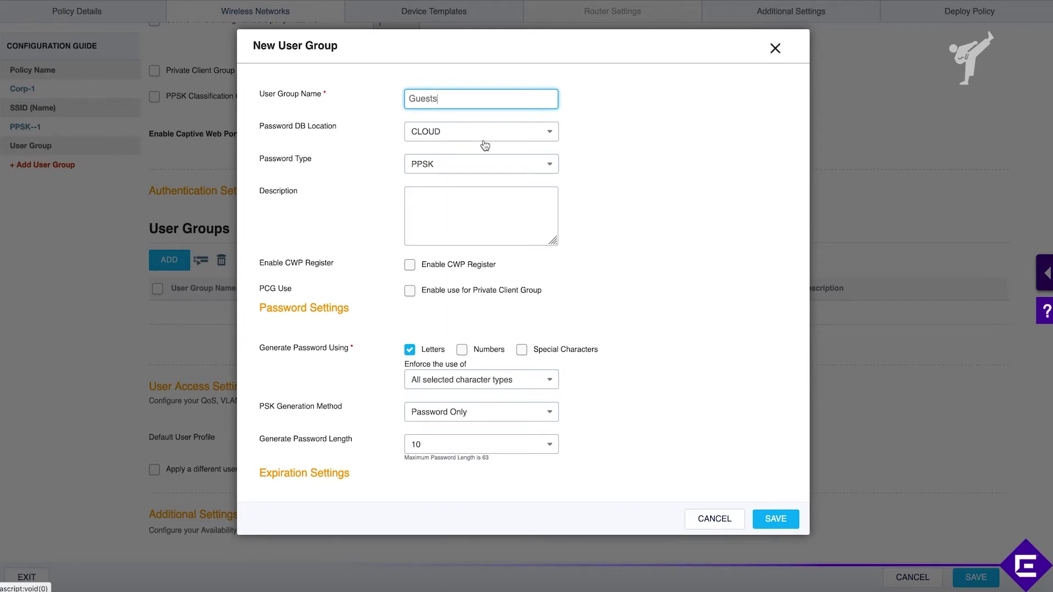
{"action": "left_click", "coordinate": [618, 237]}
Step: Keep Guests accounts set to Never Expire, add text-message key delivery, and save the group
{"action": "scroll", "coordinate": [618, 237], "scroll_direction": "down", "scroll_amount": 2}
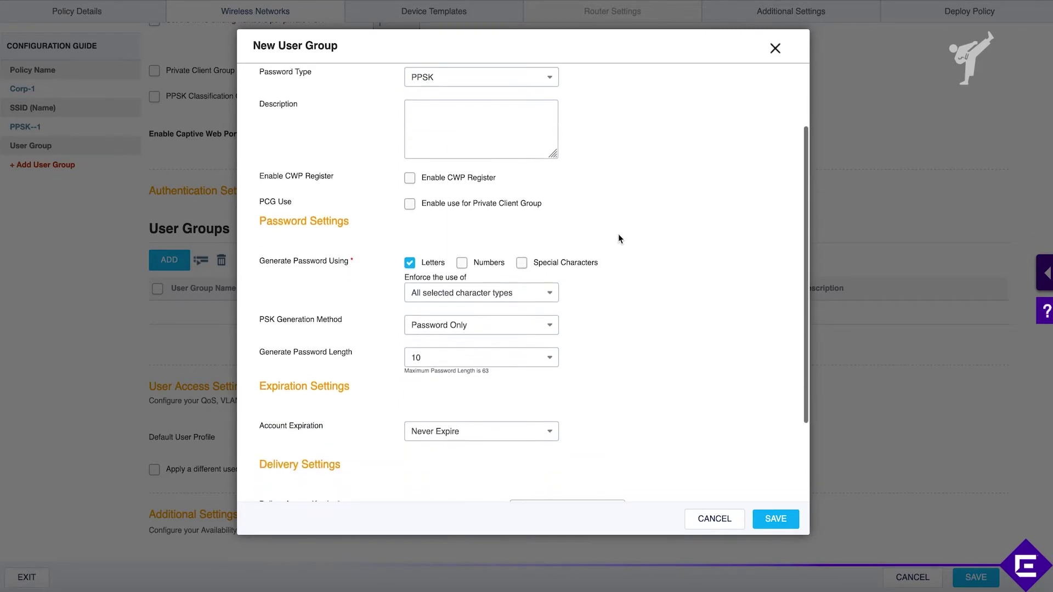
{"action": "scroll", "coordinate": [619, 238], "scroll_direction": "down", "scroll_amount": 1}
{"action": "scroll", "coordinate": [468, 144], "scroll_direction": "up", "scroll_amount": 1}
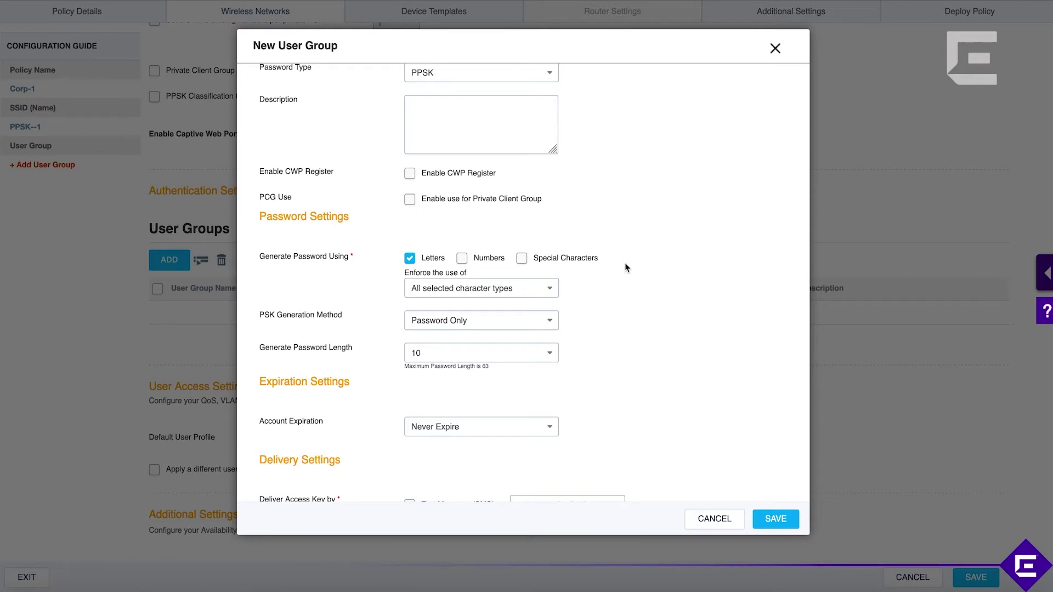
{"action": "scroll", "coordinate": [626, 264], "scroll_direction": "down", "scroll_amount": 3}
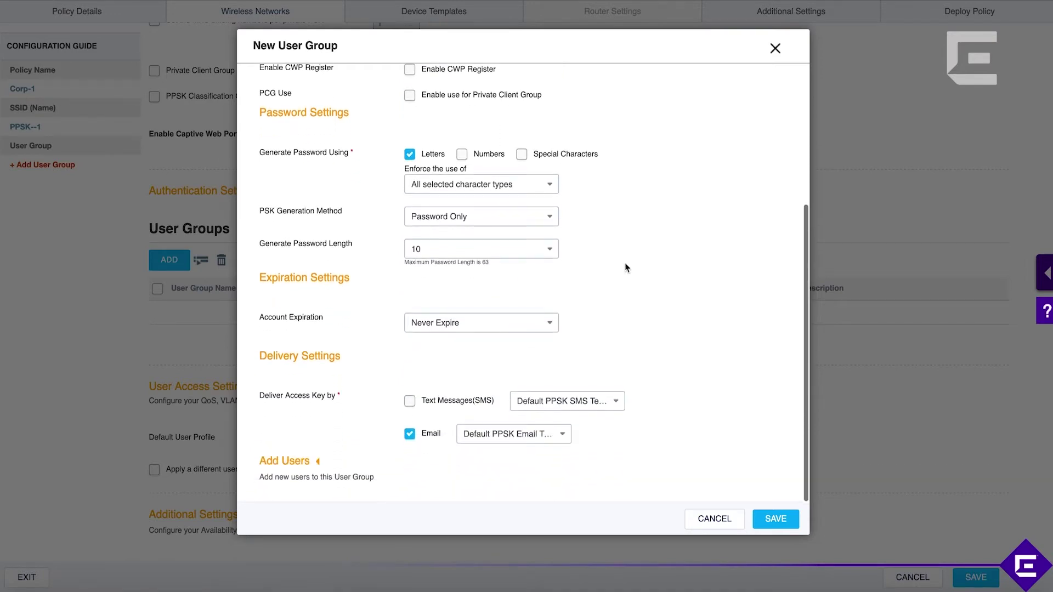
{"action": "scroll", "coordinate": [624, 262], "scroll_direction": "up", "scroll_amount": 3}
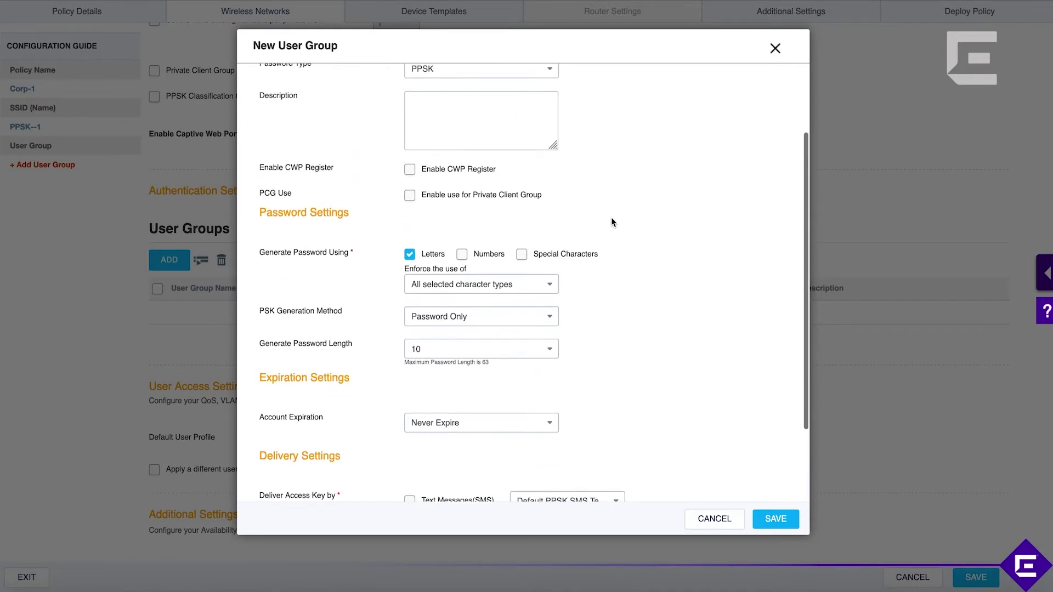
{"action": "scroll", "coordinate": [611, 217], "scroll_direction": "down", "scroll_amount": 2}
{"action": "scroll", "coordinate": [611, 218], "scroll_direction": "down", "scroll_amount": 1}
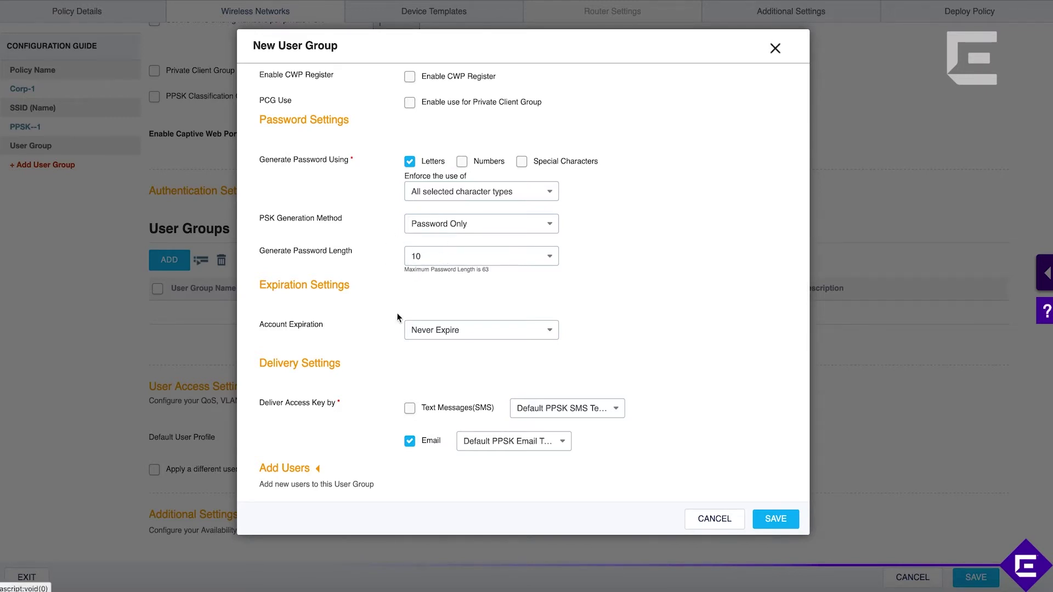
{"action": "left_click", "coordinate": [446, 330]}
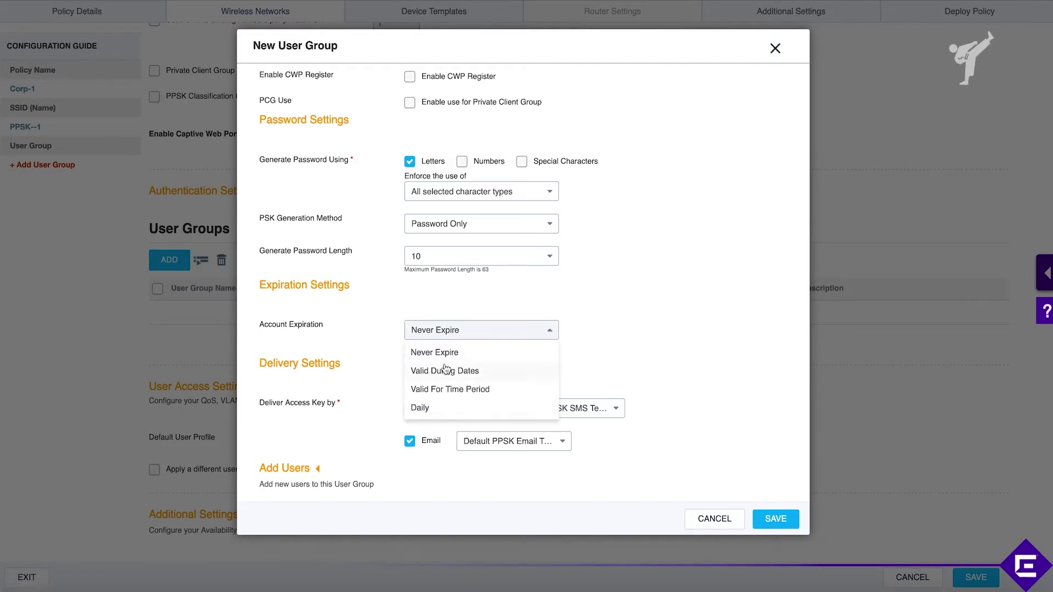
{"action": "left_click", "coordinate": [679, 333]}
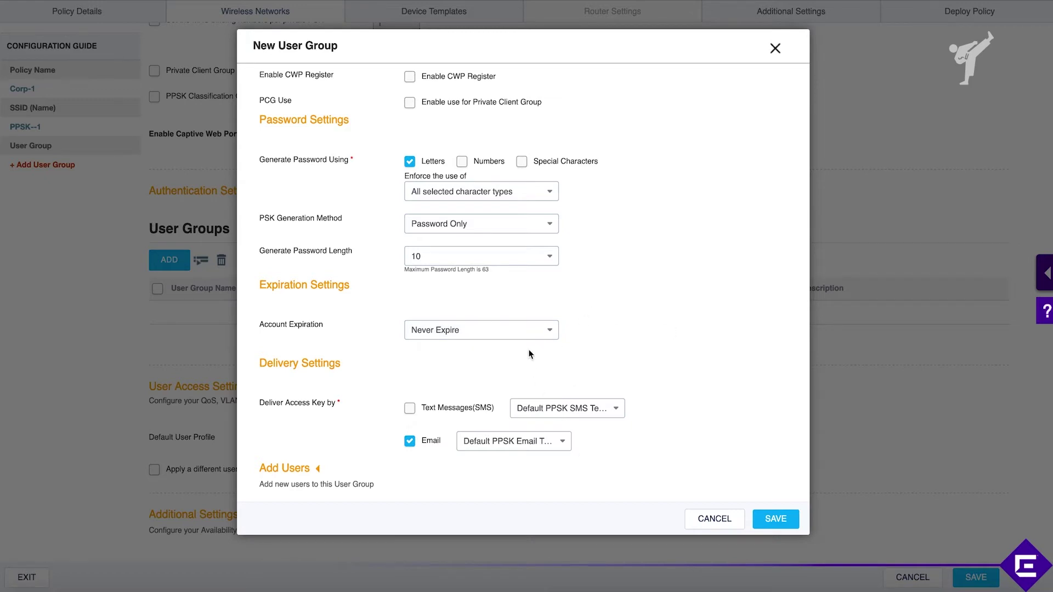
{"action": "left_click", "coordinate": [413, 412]}
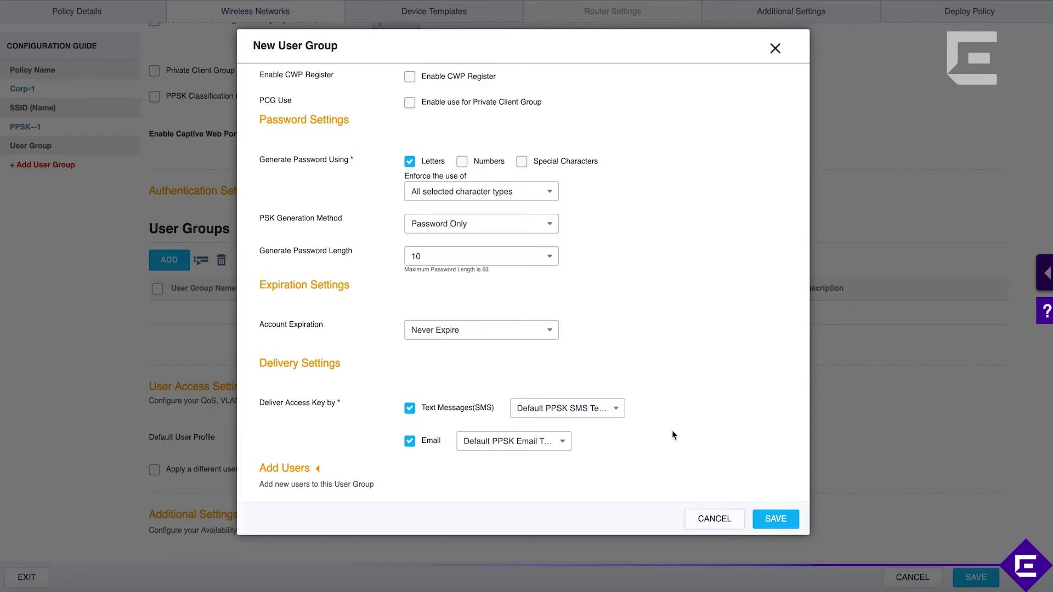
{"action": "left_click", "coordinate": [774, 519]}
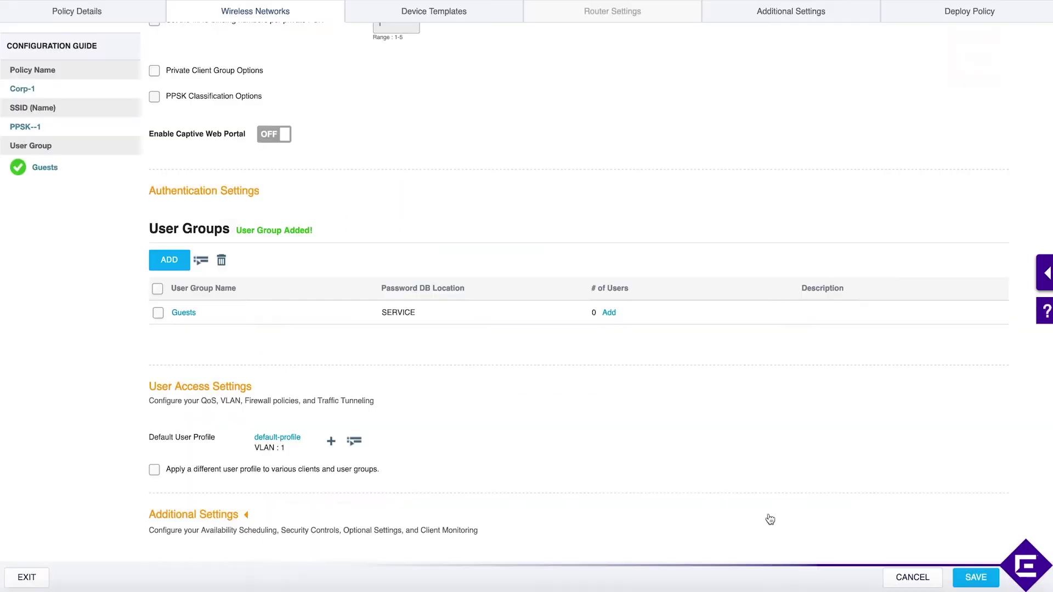
Step: Start a Guests user named TesxtPSK with a generated password, and copy that password
{"action": "left_click", "coordinate": [609, 313]}
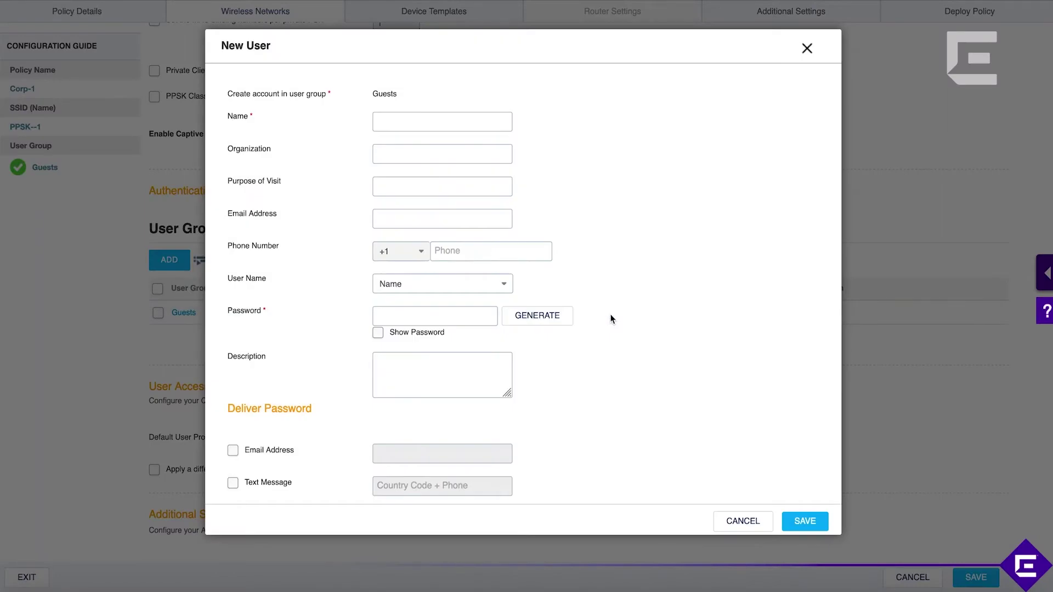
{"action": "left_click", "coordinate": [381, 122]}
{"action": "type", "text": "Tes"}
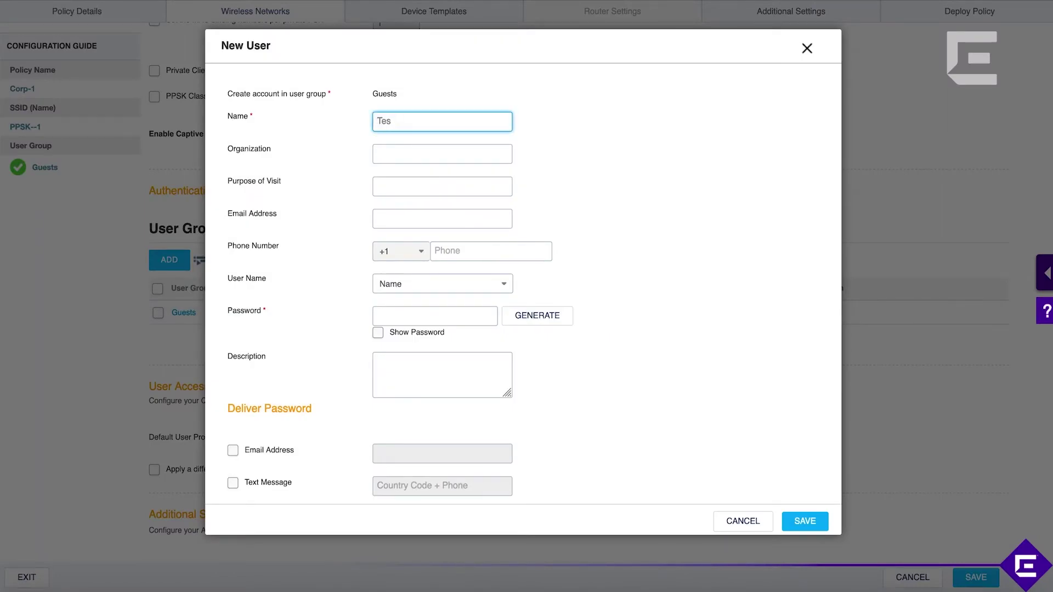
{"action": "type", "text": "xtPSK"}
{"action": "left_click", "coordinate": [544, 321]}
{"action": "left_click", "coordinate": [414, 332]}
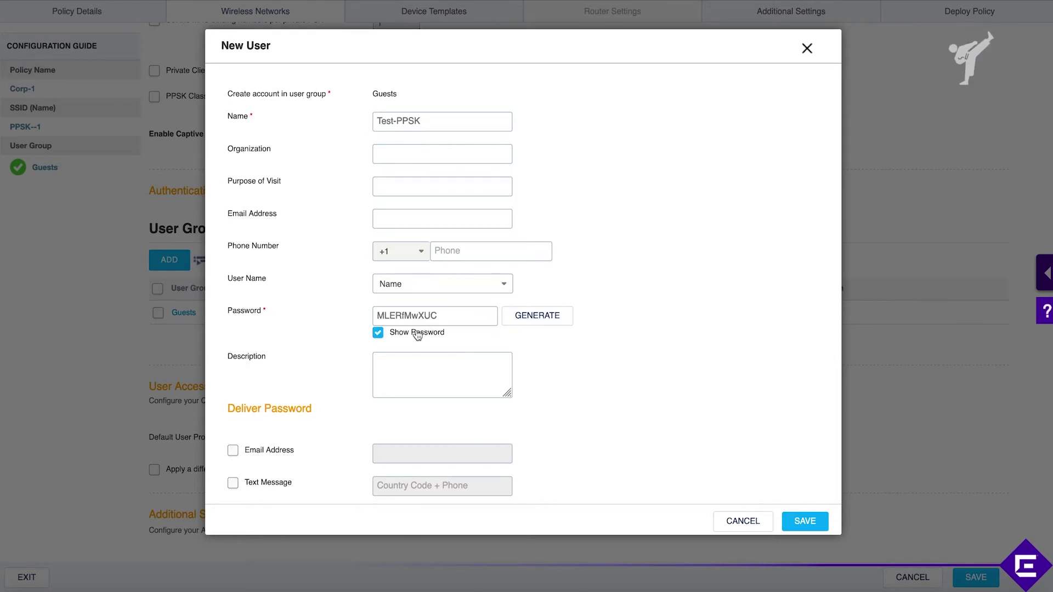
{"action": "double_click", "coordinate": [421, 316]}
{"action": "right_click", "coordinate": [422, 317]}
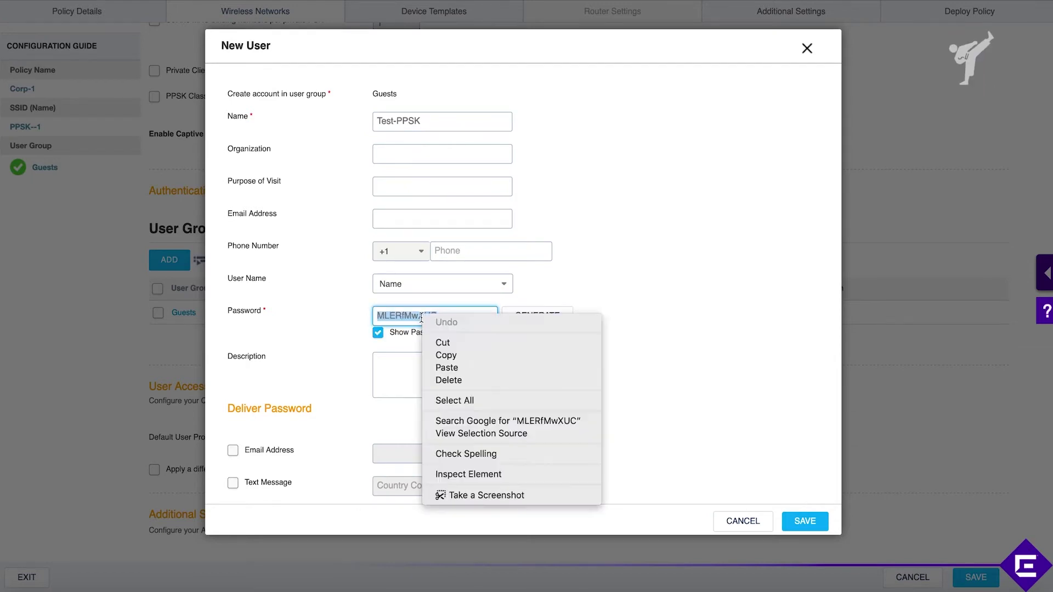
{"action": "left_click", "coordinate": [457, 356]}
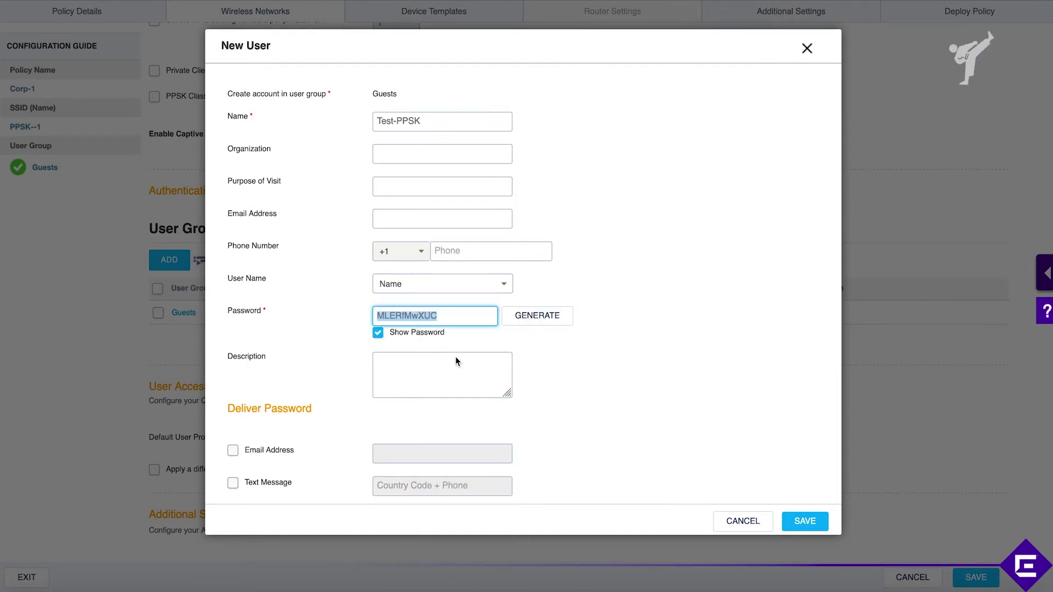
Step: Tick email and text-message password delivery, then discard the unsaved user
{"action": "left_click", "coordinate": [233, 451]}
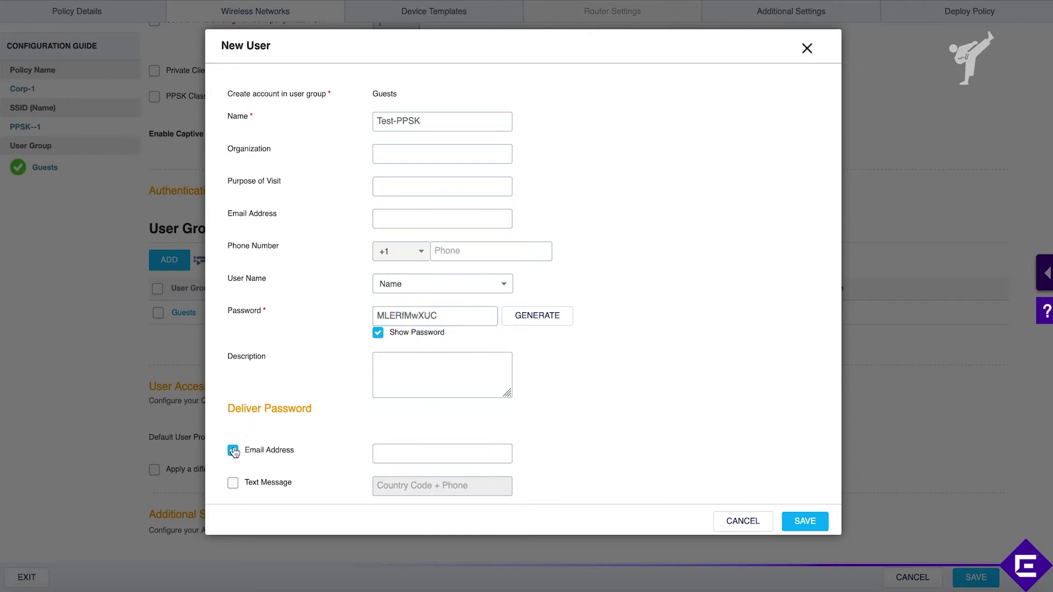
{"action": "left_click", "coordinate": [235, 484]}
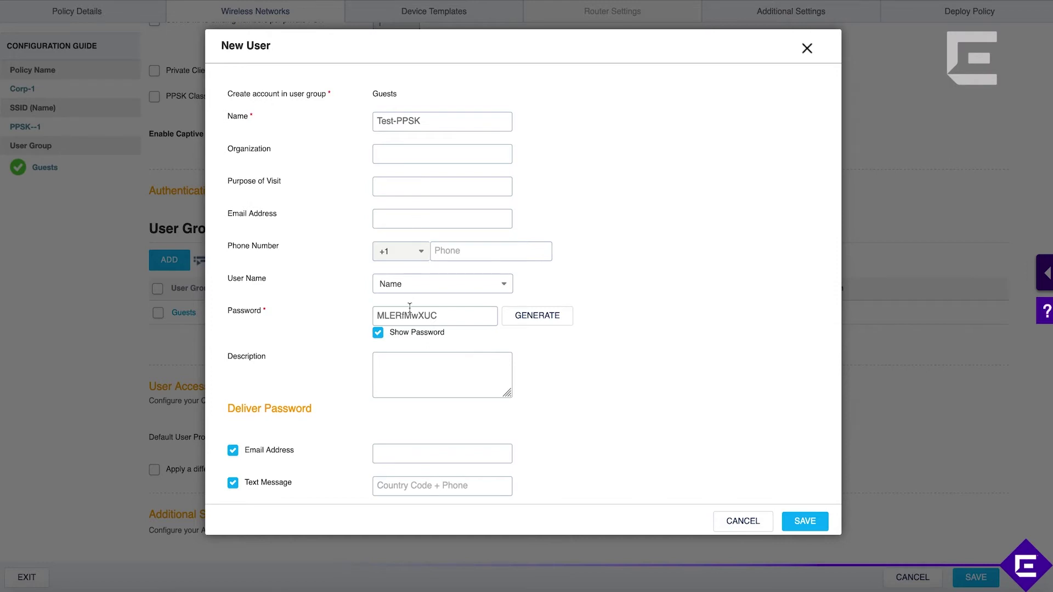
{"action": "double_click", "coordinate": [429, 315]}
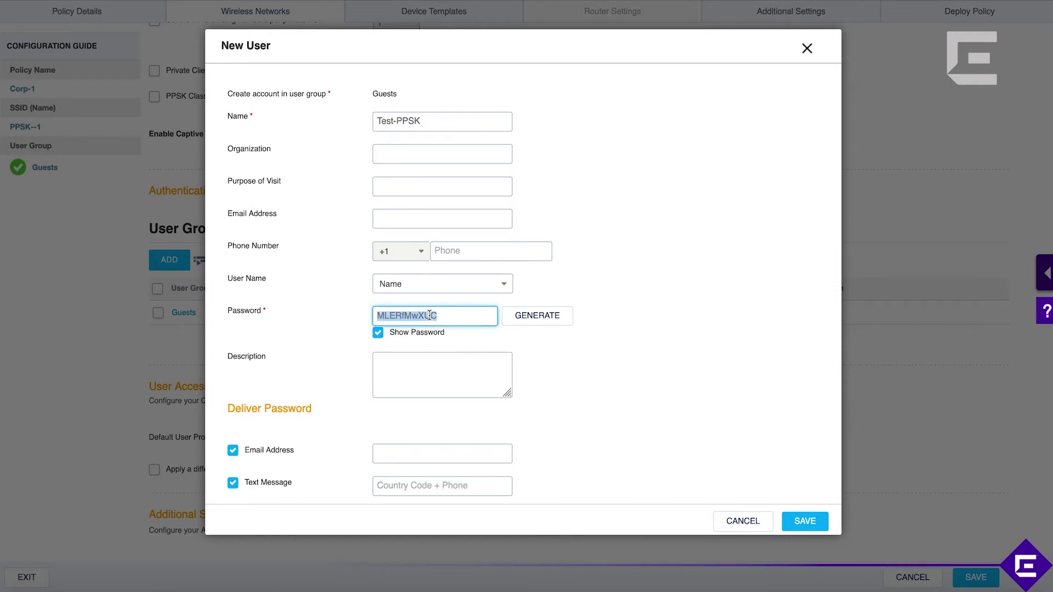
{"action": "left_click", "coordinate": [738, 522]}
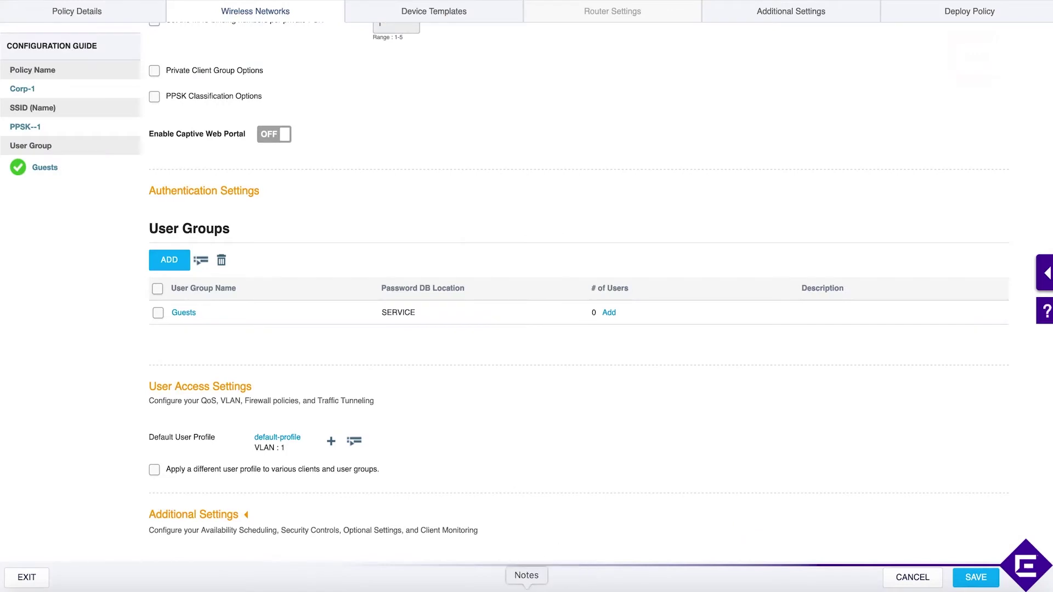
Step: Paste the copied password into a notes window and reopen New User for Guests
{"action": "left_click", "coordinate": [527, 576]}
{"action": "left_click", "coordinate": [796, 369]}
{"action": "key", "text": "Return"}
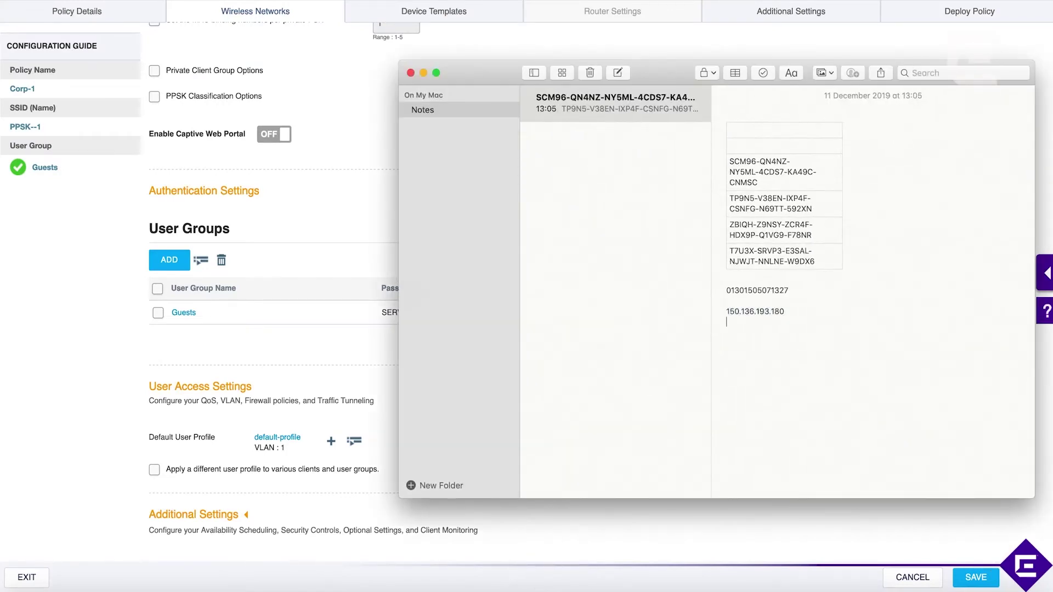
{"action": "left_click", "coordinate": [325, 246]}
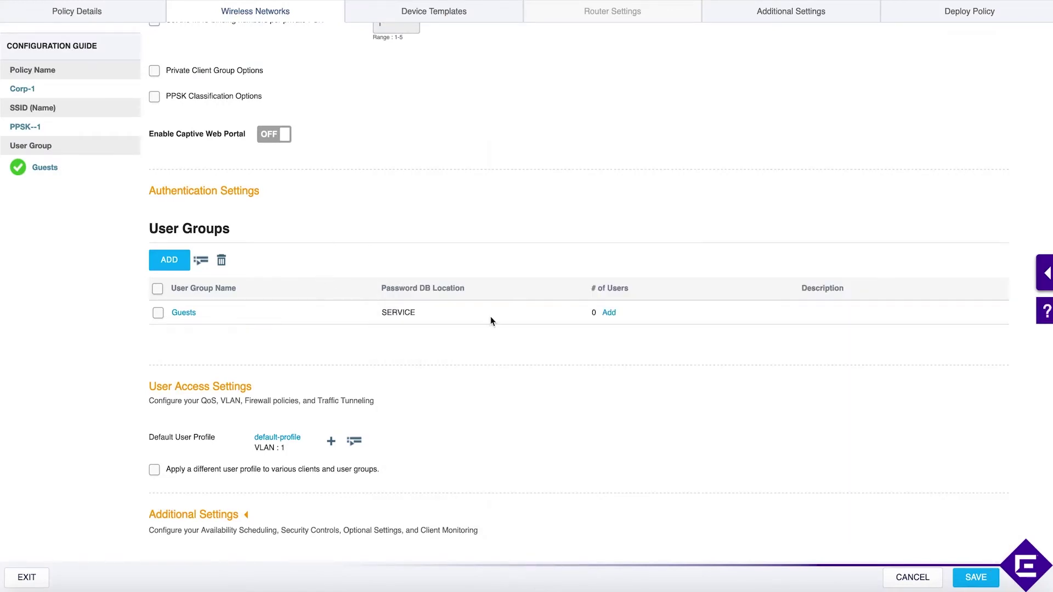
{"action": "left_click", "coordinate": [609, 313]}
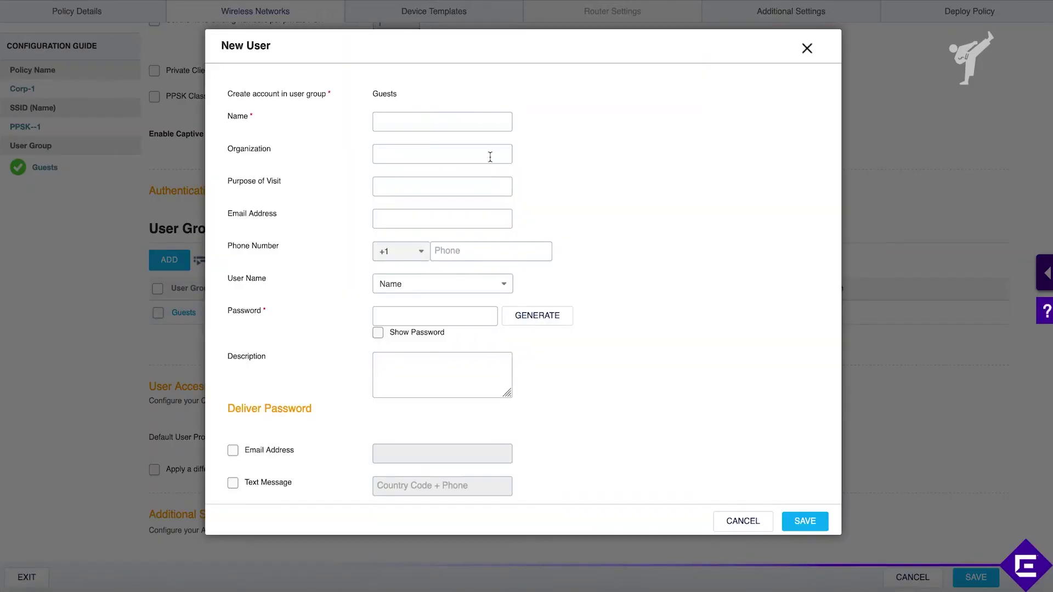
Step: Paste the generated password, name the user TestPPSK, and save the account
{"action": "left_click", "coordinate": [425, 315]}
{"action": "key", "text": "super+v"}
{"action": "left_click", "coordinate": [399, 122]}
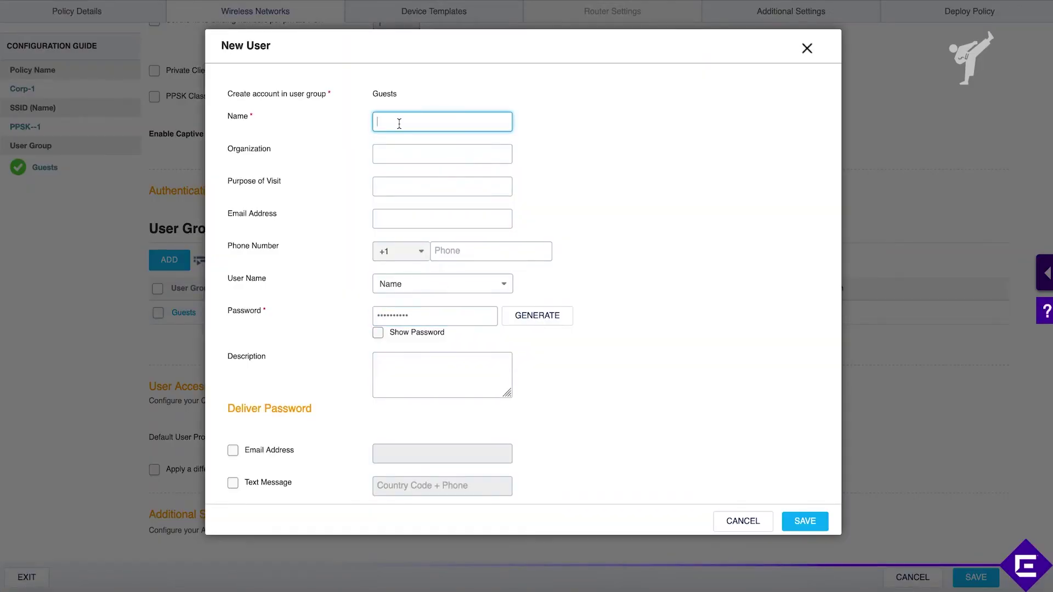
{"action": "type", "text": "TestPPSK"}
{"action": "left_click", "coordinate": [816, 527]}
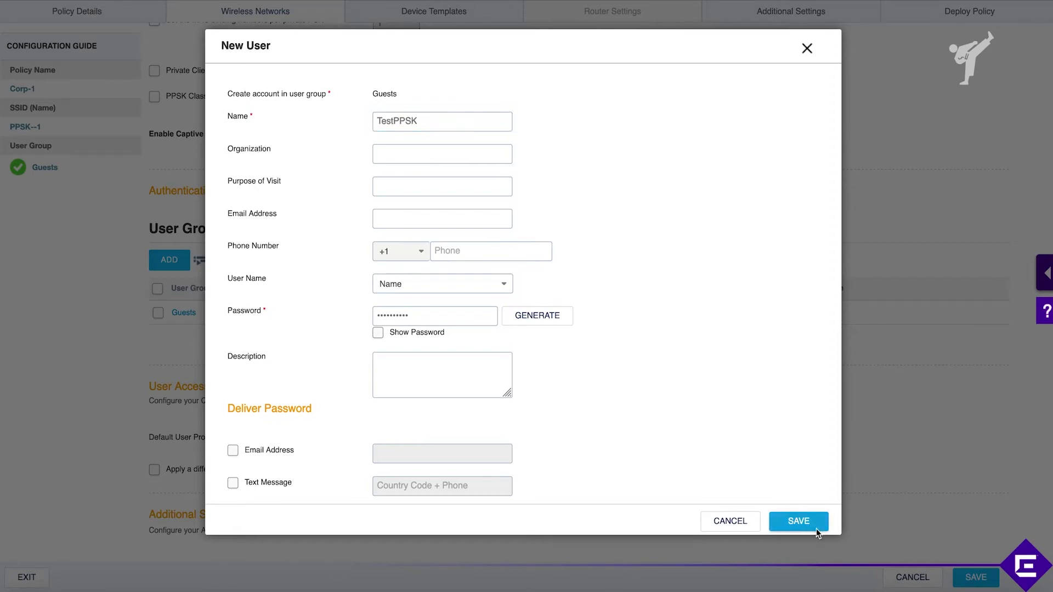
{"action": "scroll", "coordinate": [705, 379], "scroll_direction": "down", "scroll_amount": 10}
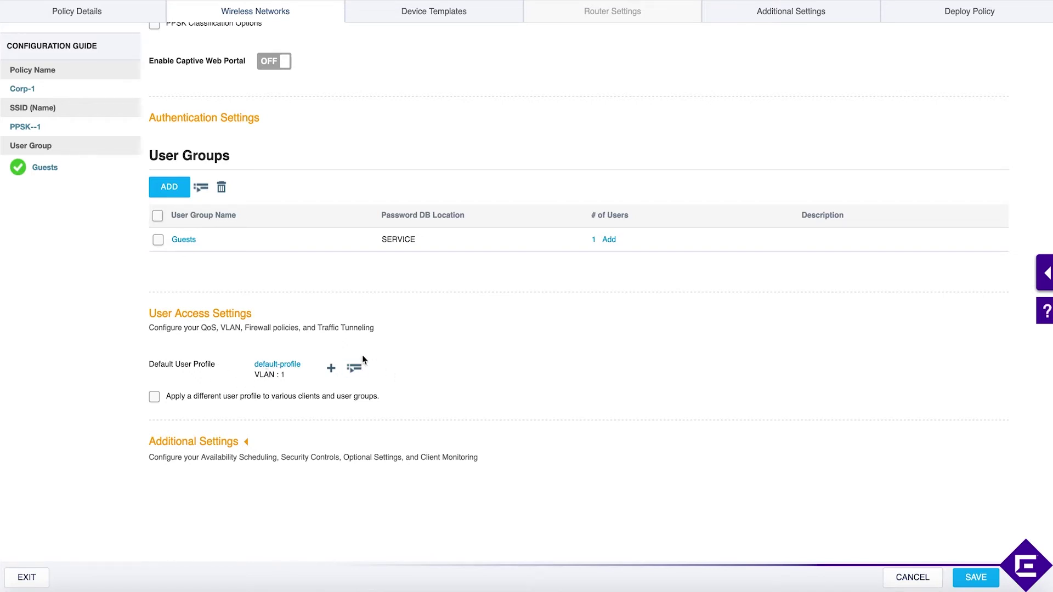
Step: Make UP-Quarantine the default user profile and allow different profiles per client and user group
{"action": "left_click", "coordinate": [355, 369]}
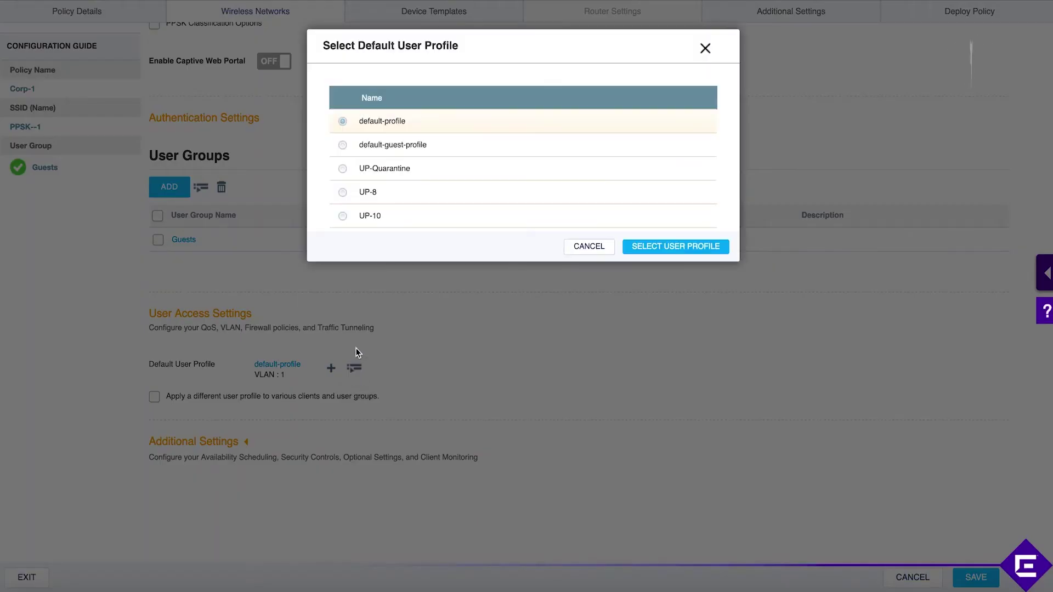
{"action": "left_click", "coordinate": [350, 168]}
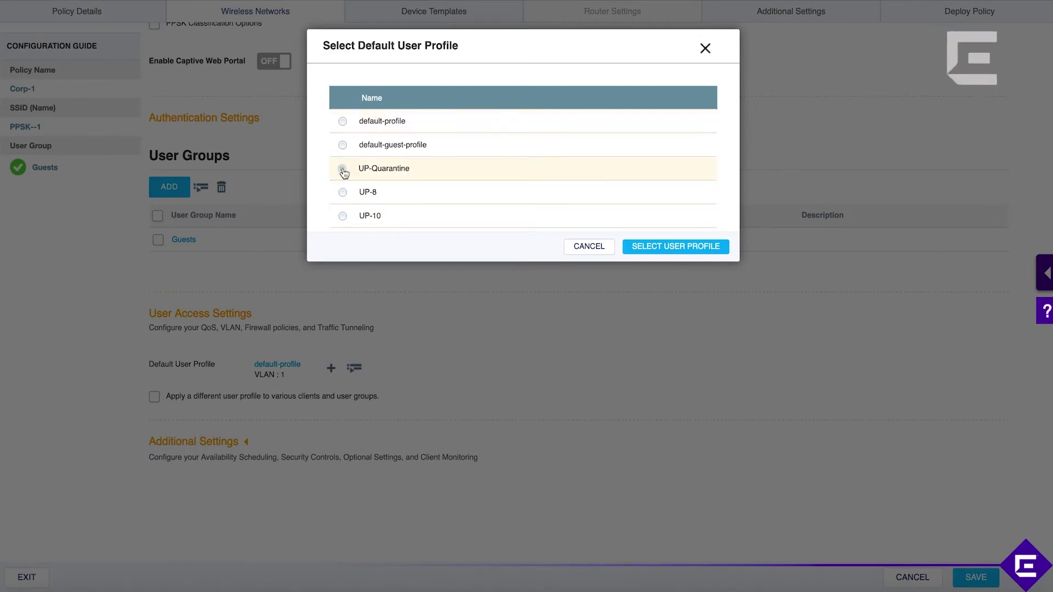
{"action": "left_click", "coordinate": [650, 248]}
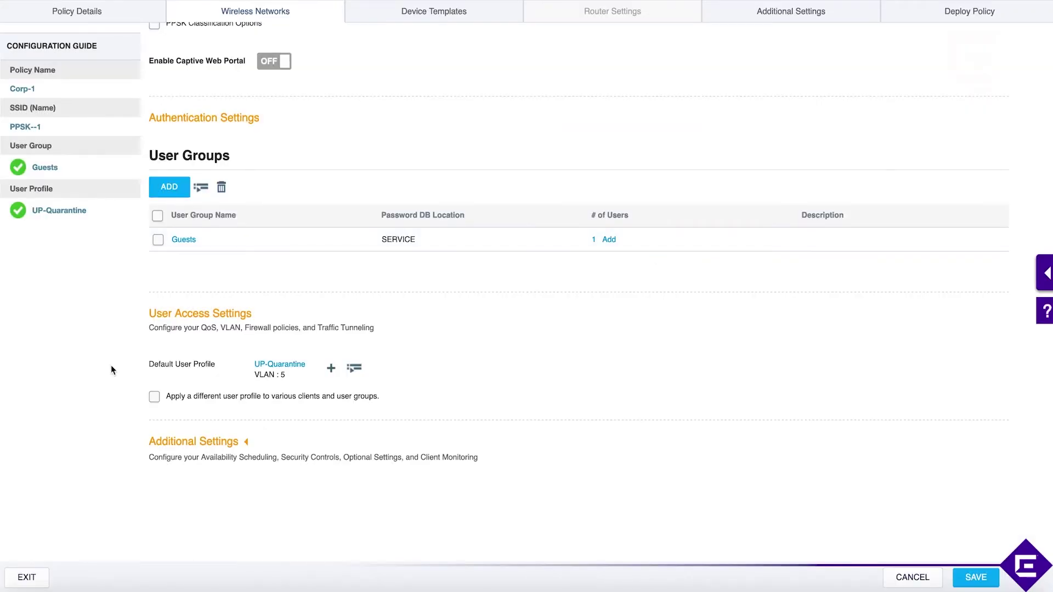
{"action": "left_click", "coordinate": [155, 398]}
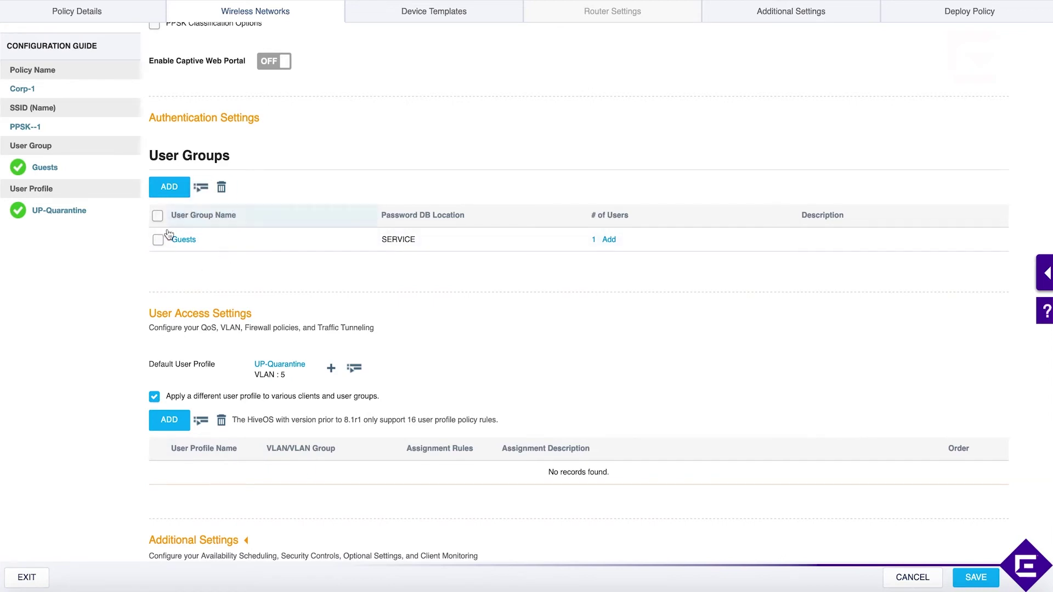
{"action": "left_click", "coordinate": [179, 425]}
Step: Drop the new-profile form and add the existing UP-8 profile to User Access Settings
{"action": "left_click", "coordinate": [412, 131]}
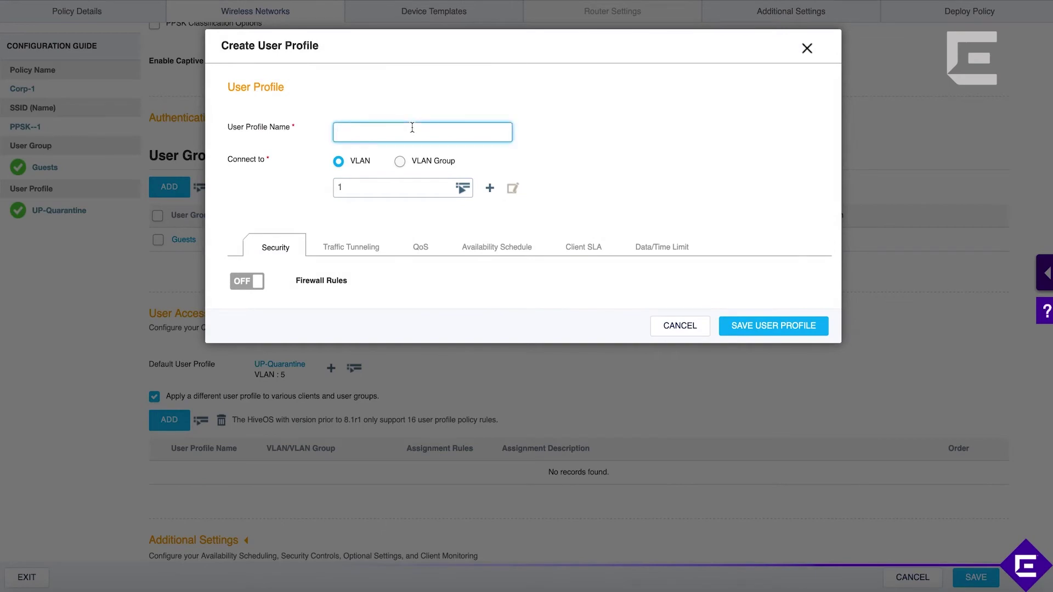
{"action": "left_click", "coordinate": [677, 328]}
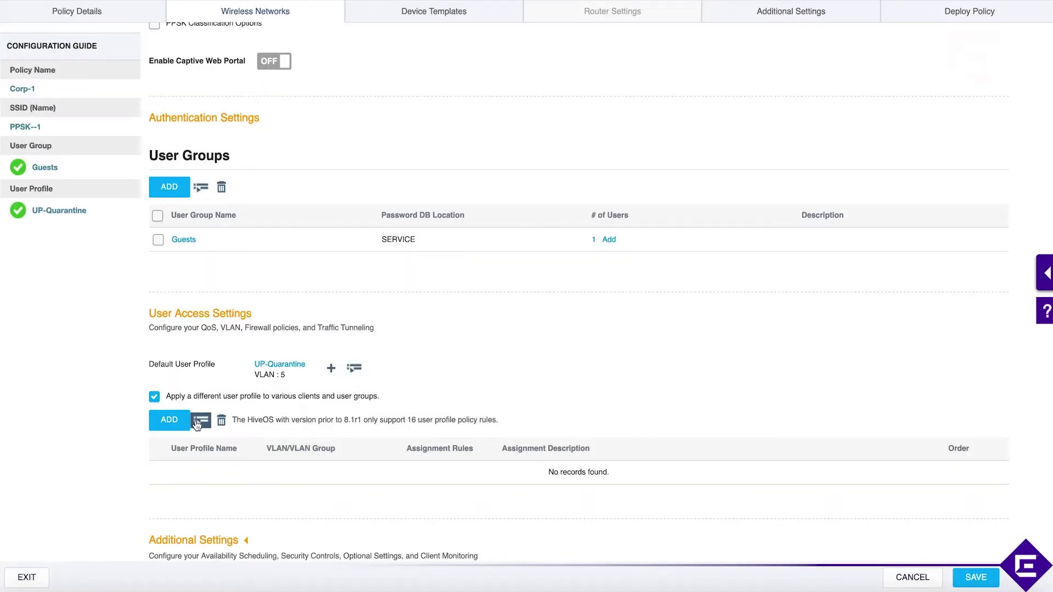
{"action": "left_click", "coordinate": [193, 422]}
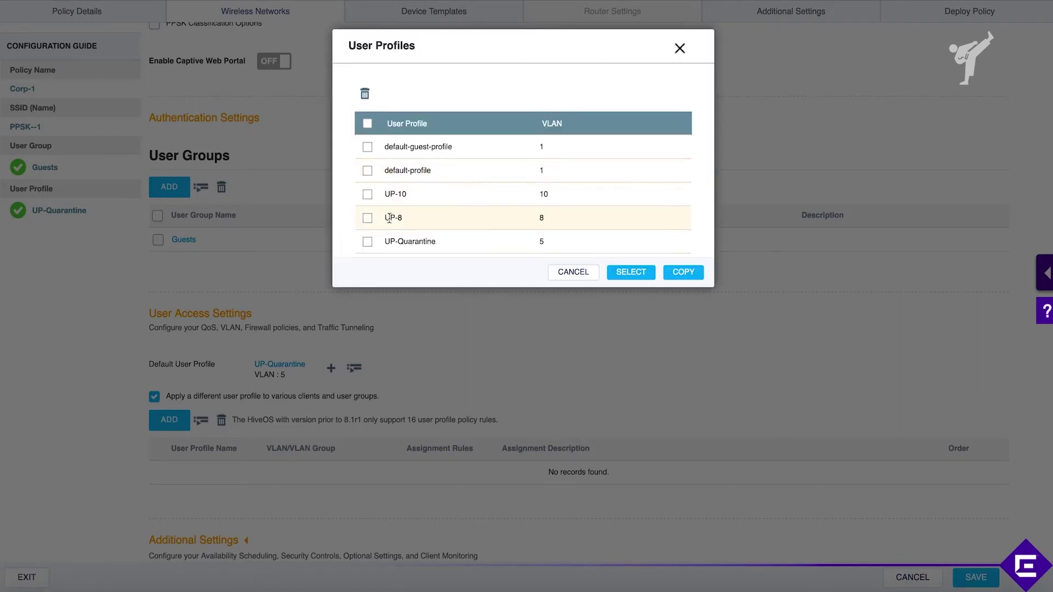
{"action": "left_click", "coordinate": [367, 194]}
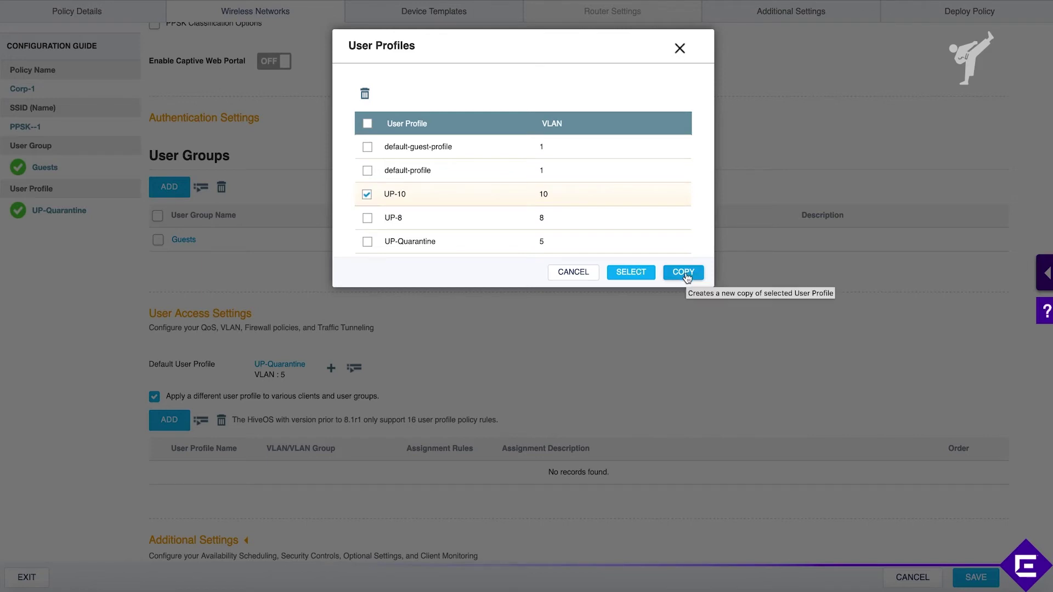
{"action": "left_click", "coordinate": [367, 218]}
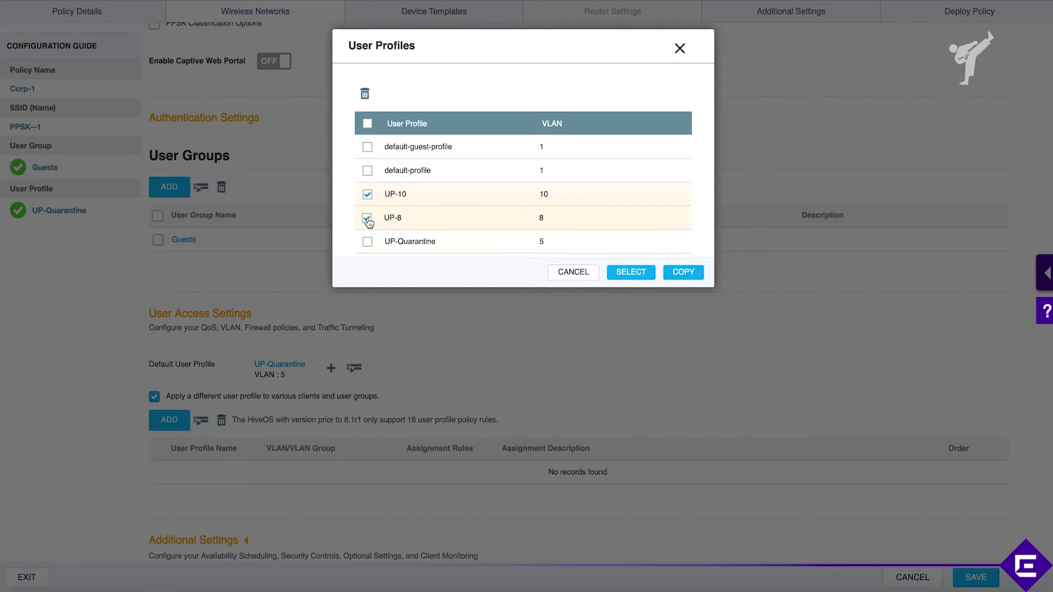
{"action": "left_click", "coordinate": [367, 195]}
{"action": "left_click", "coordinate": [643, 274]}
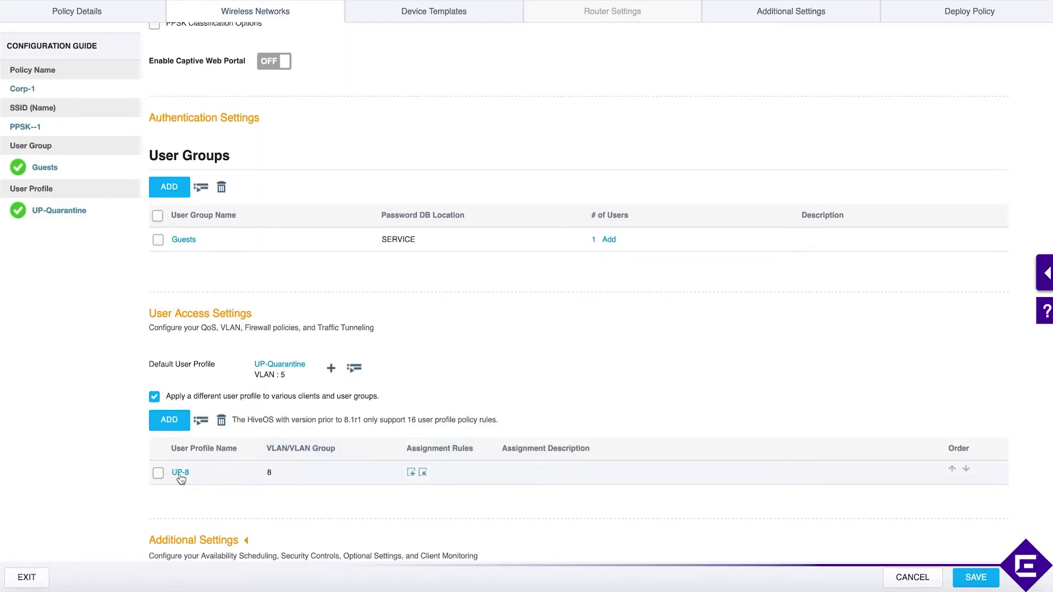
Step: Save an assignment rule for UP-8 that matches the Guests user group
{"action": "left_click", "coordinate": [411, 472]}
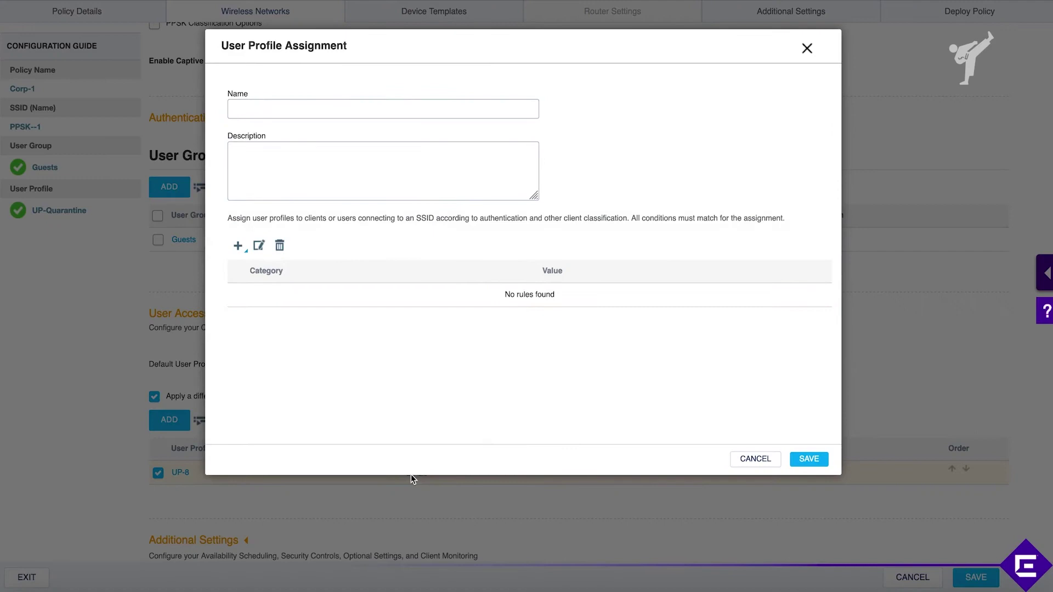
{"action": "left_click", "coordinate": [333, 107]}
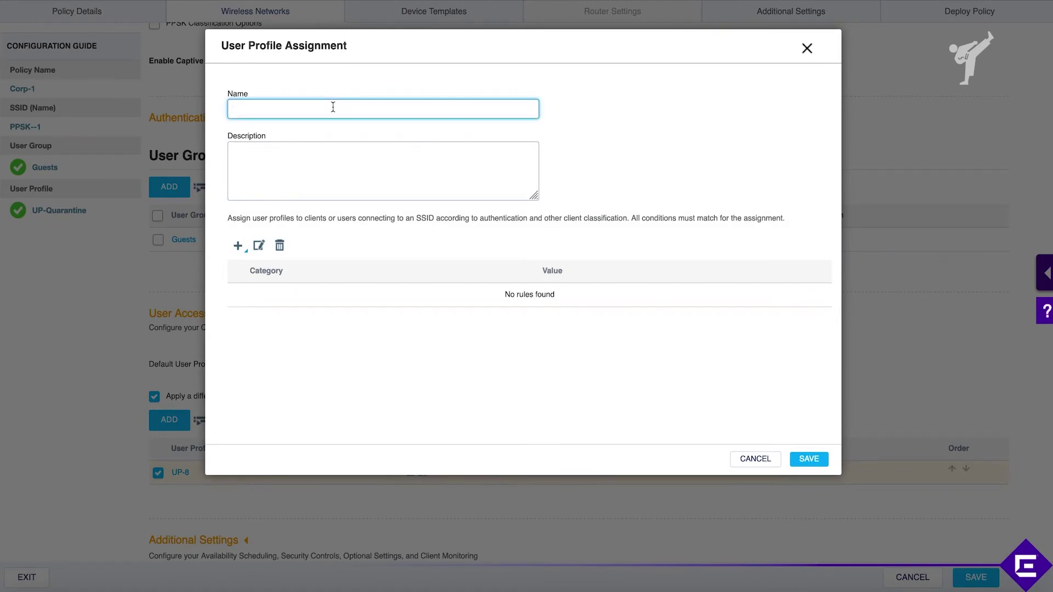
{"action": "type", "text": "Guests"}
{"action": "left_click", "coordinate": [238, 245]}
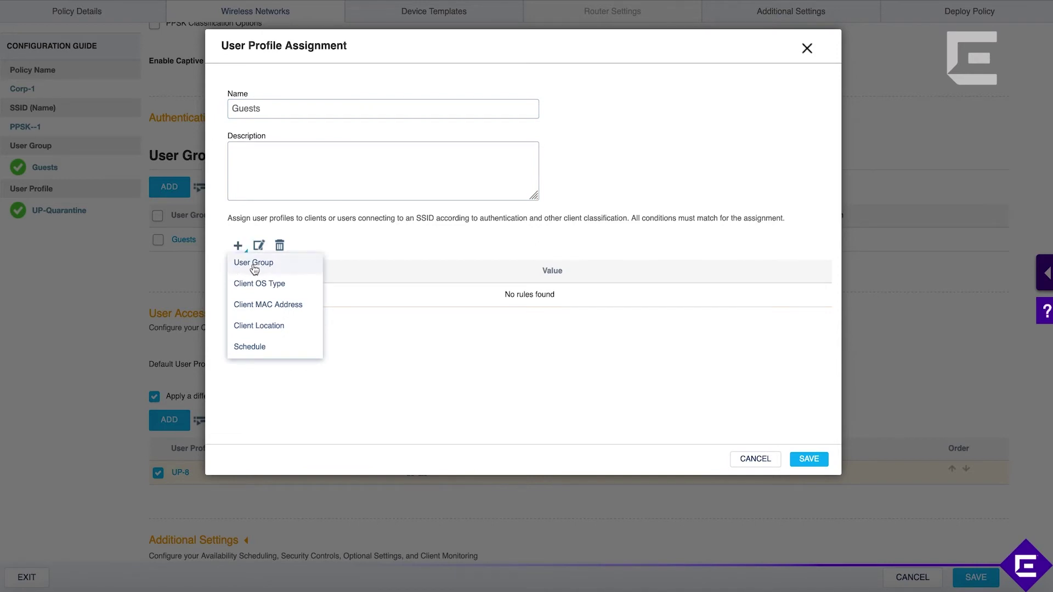
{"action": "left_click", "coordinate": [254, 266]}
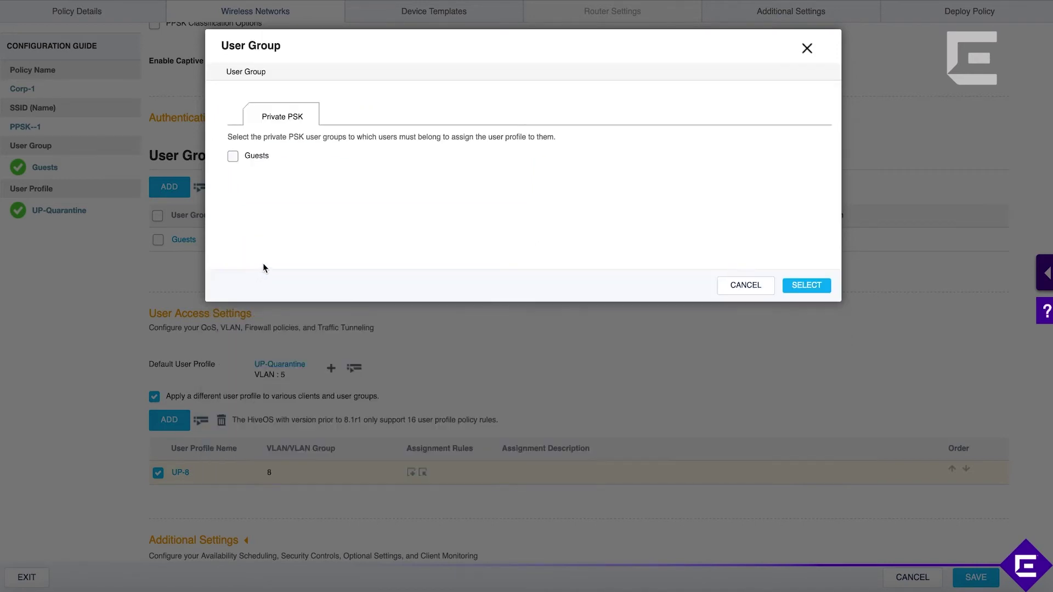
{"action": "left_click", "coordinate": [233, 158]}
{"action": "left_click", "coordinate": [817, 285]}
{"action": "left_click", "coordinate": [812, 458]}
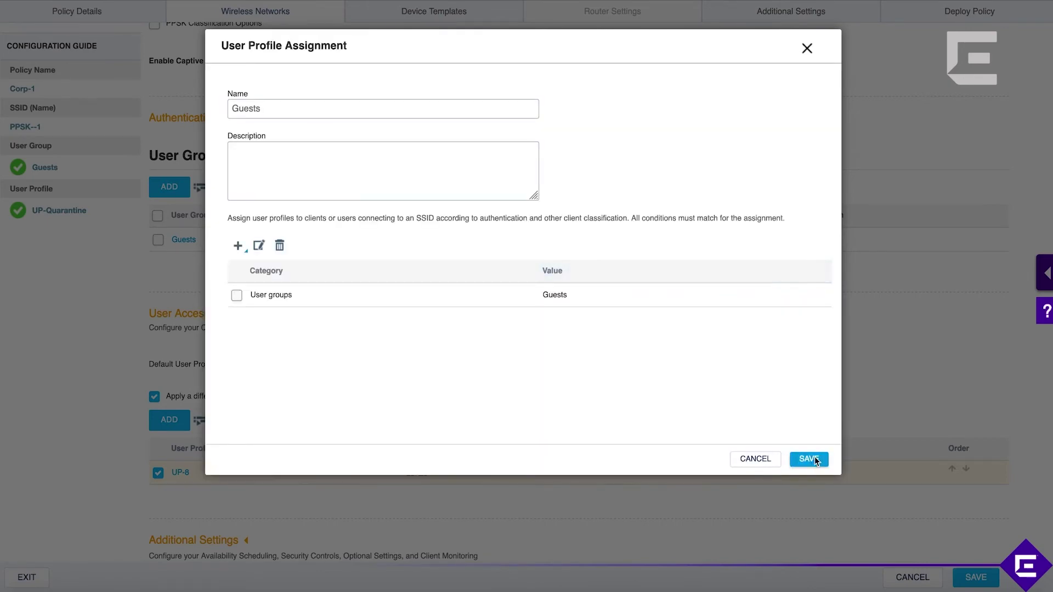
{"action": "scroll", "coordinate": [704, 458], "scroll_direction": "down", "scroll_amount": 12}
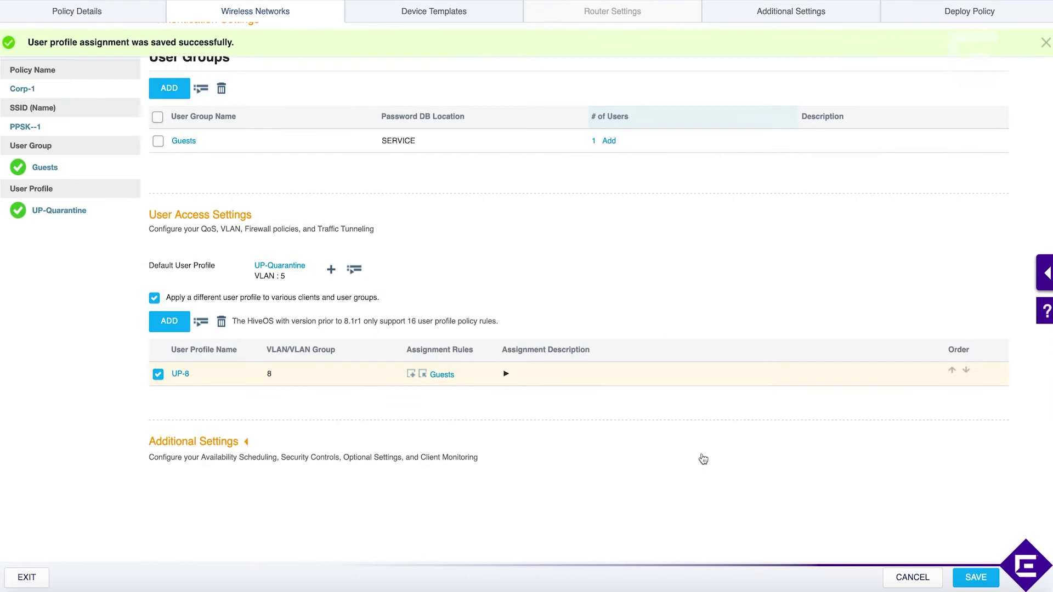
{"action": "scroll", "coordinate": [464, 423], "scroll_direction": "up", "scroll_amount": 2}
{"action": "left_click", "coordinate": [506, 460]}
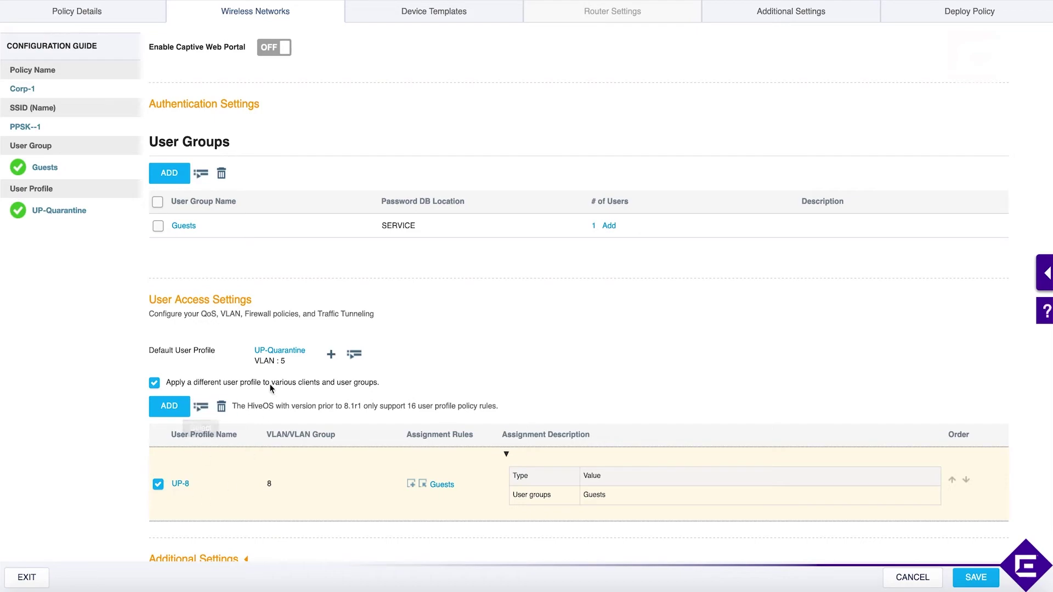
{"action": "left_click", "coordinate": [186, 484]}
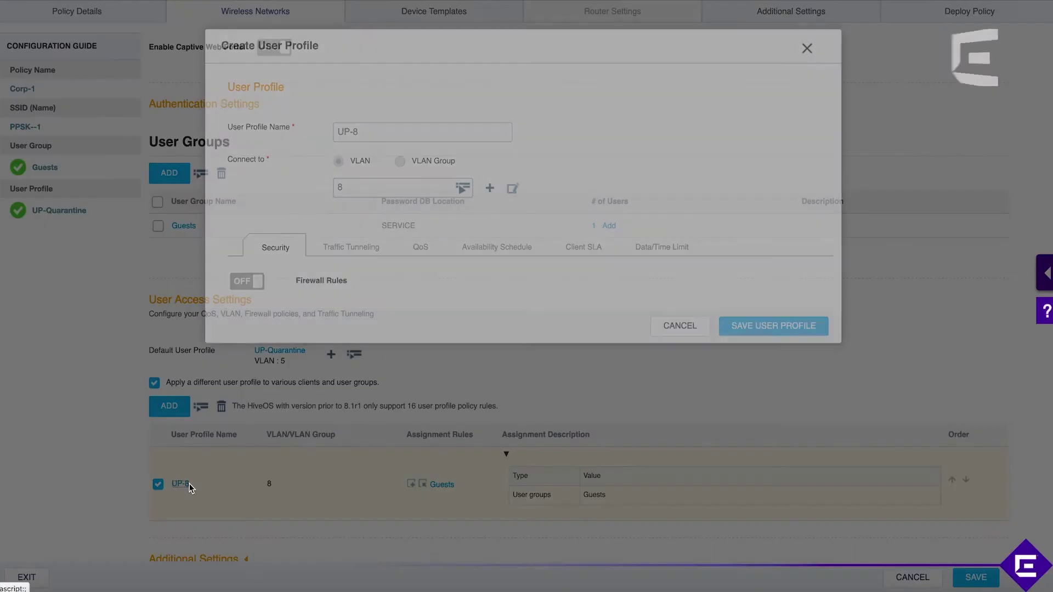
{"action": "left_click", "coordinate": [252, 281]}
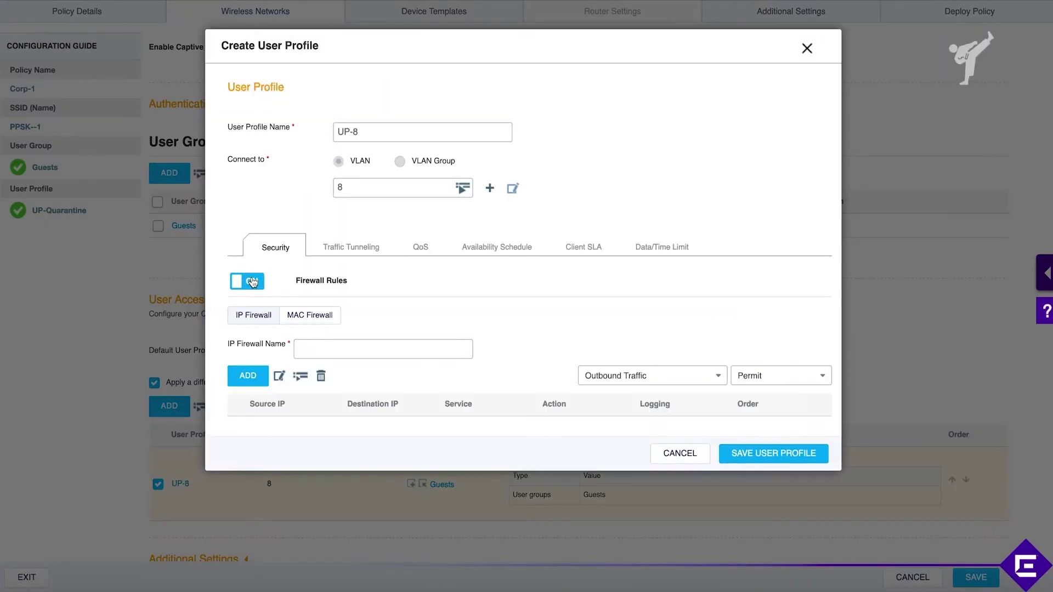
{"action": "left_click", "coordinate": [364, 250]}
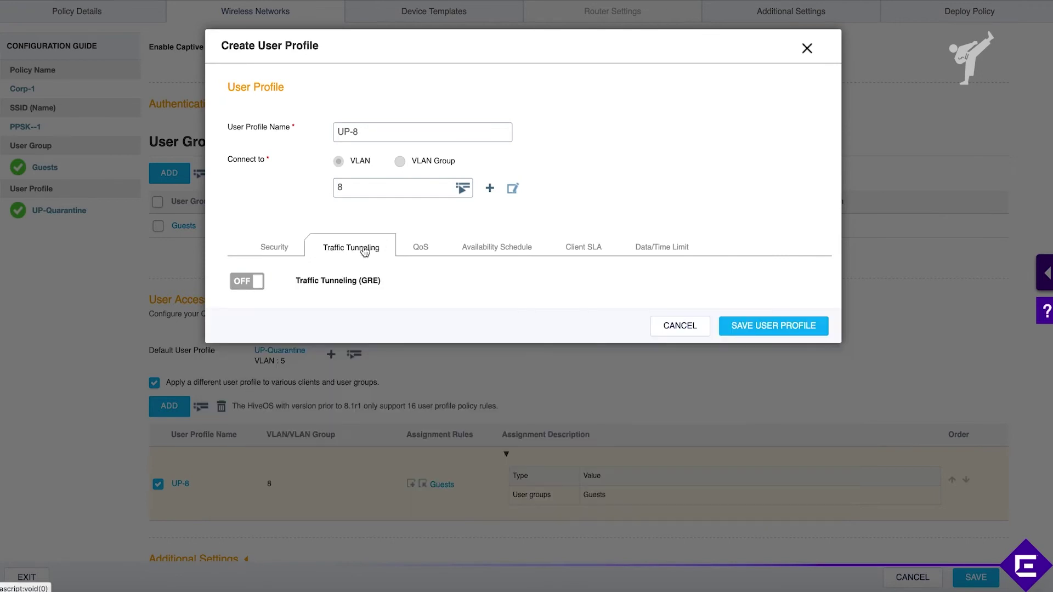
{"action": "left_click", "coordinate": [256, 281]}
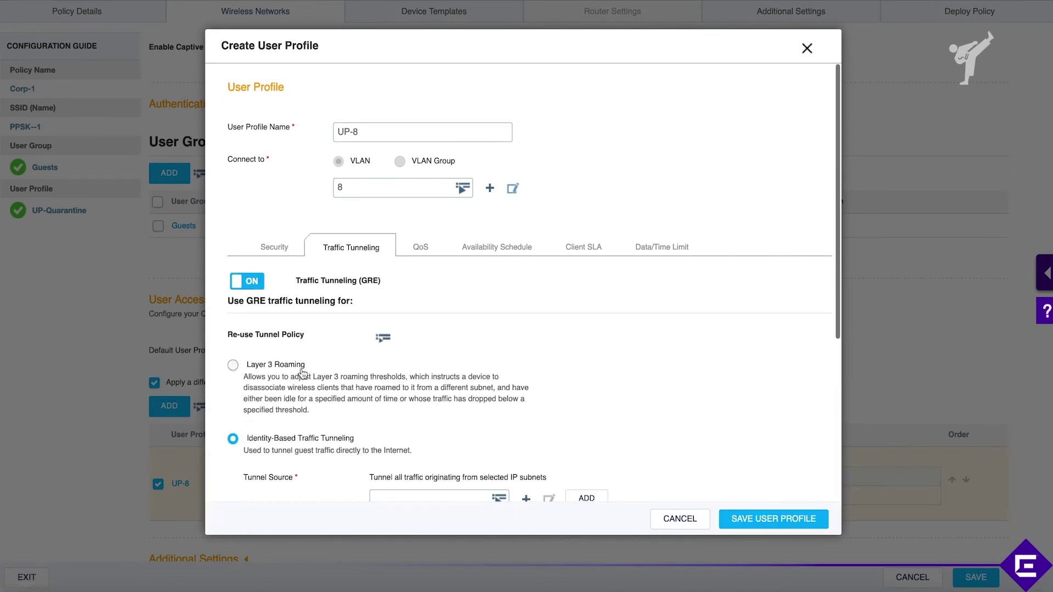
{"action": "scroll", "coordinate": [289, 285], "scroll_direction": "down", "scroll_amount": 3}
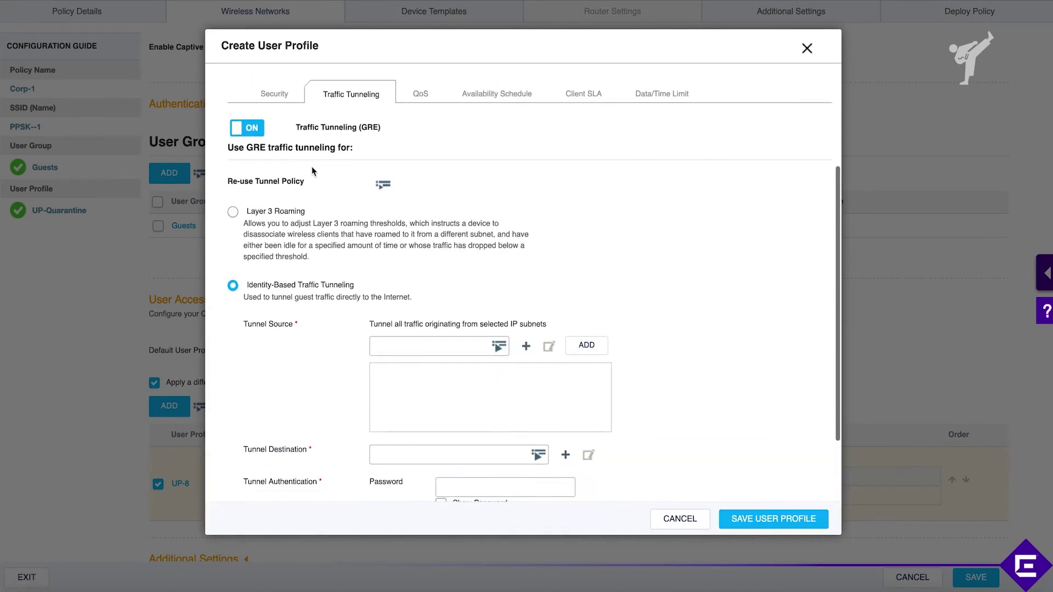
{"action": "scroll", "coordinate": [345, 244], "scroll_direction": "up", "scroll_amount": 3}
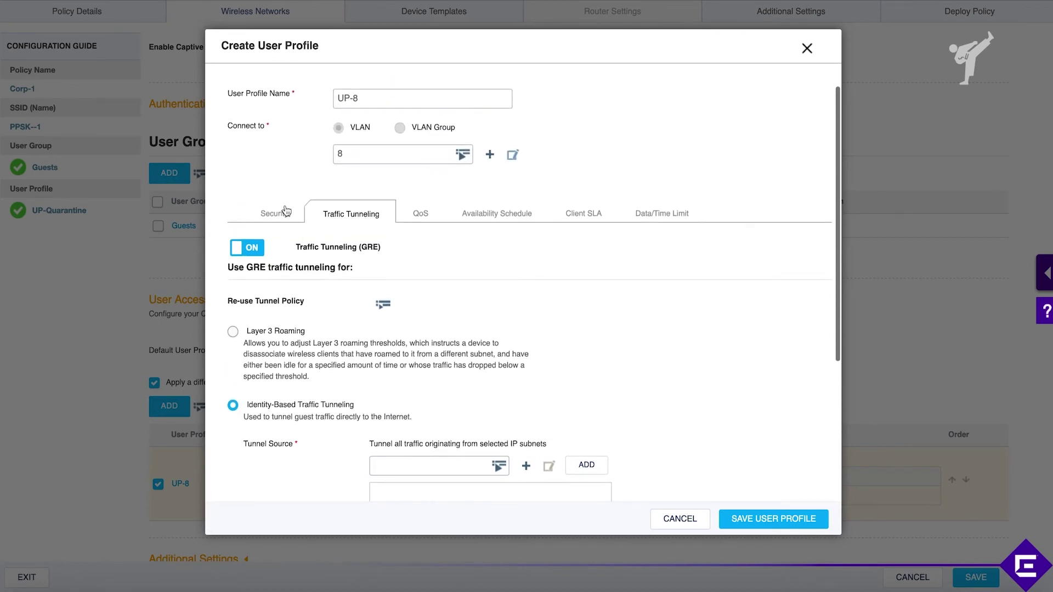
{"action": "left_click", "coordinate": [281, 215]}
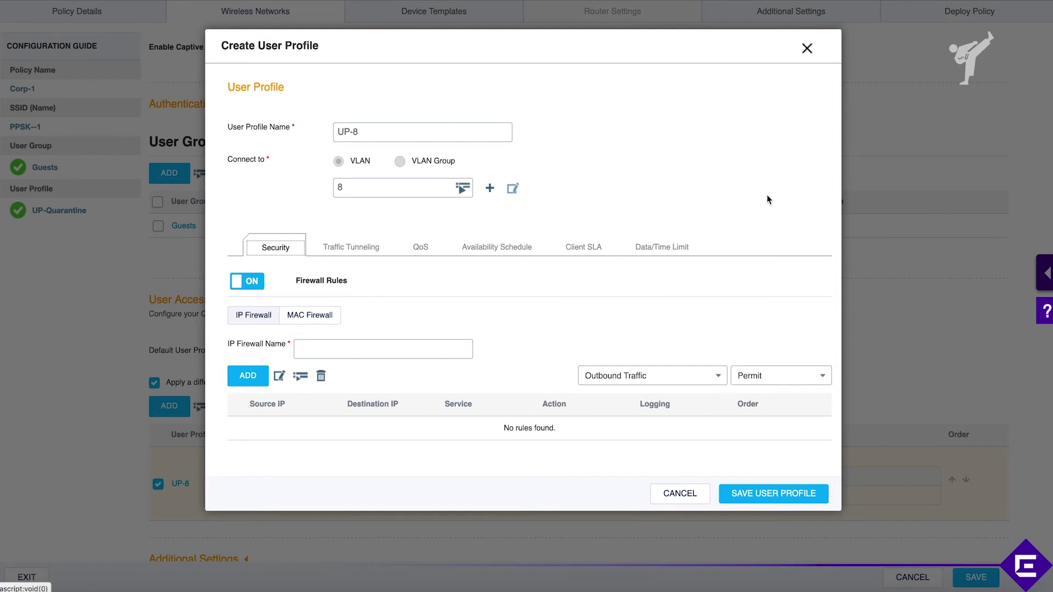
{"action": "left_click", "coordinate": [807, 50]}
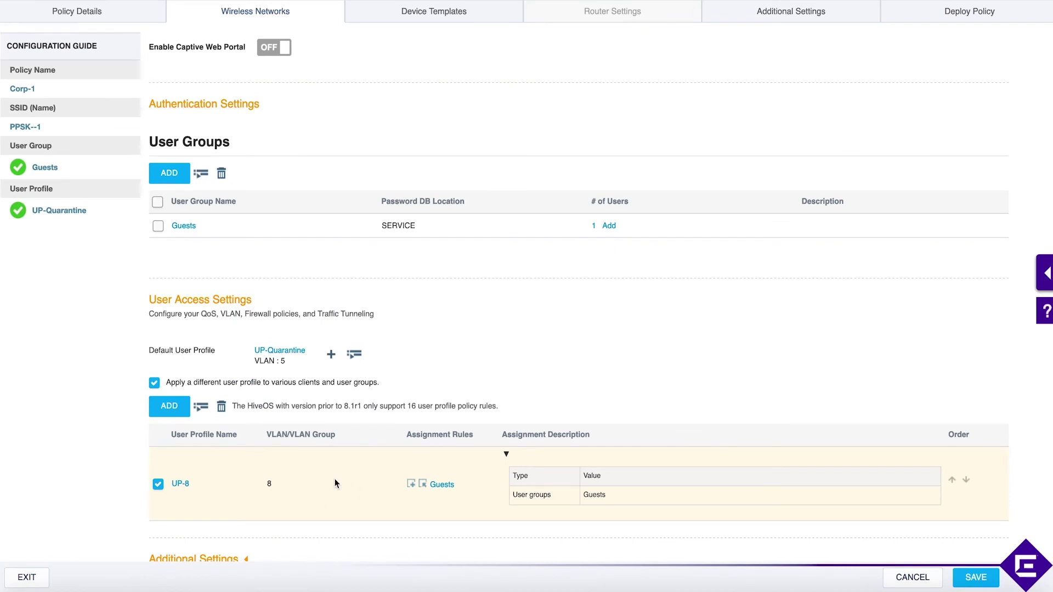
Step: Review the UP-8 / VLAN 8 assignment for Guests and save the PPSK-1 SSID
{"action": "scroll", "coordinate": [336, 482], "scroll_direction": "down", "scroll_amount": 1}
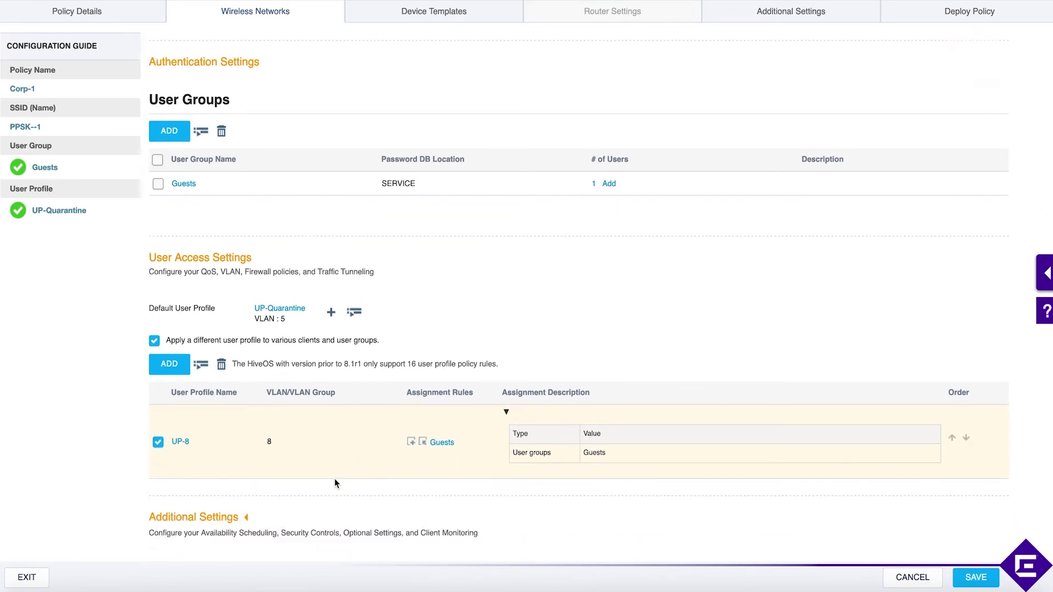
{"action": "scroll", "coordinate": [335, 478], "scroll_direction": "down", "scroll_amount": 2}
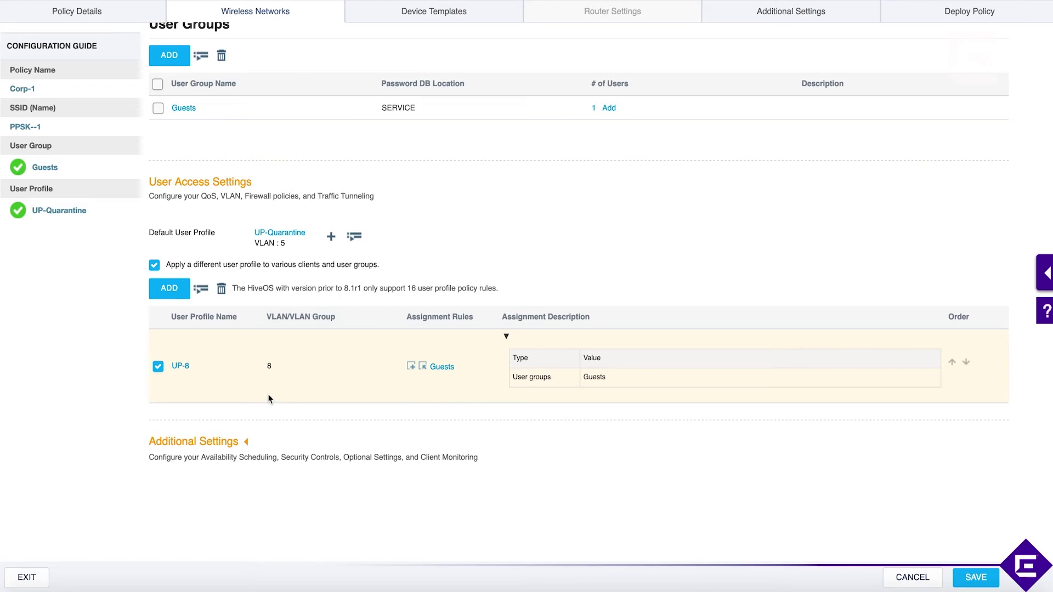
{"action": "scroll", "coordinate": [296, 431], "scroll_direction": "up", "scroll_amount": 3}
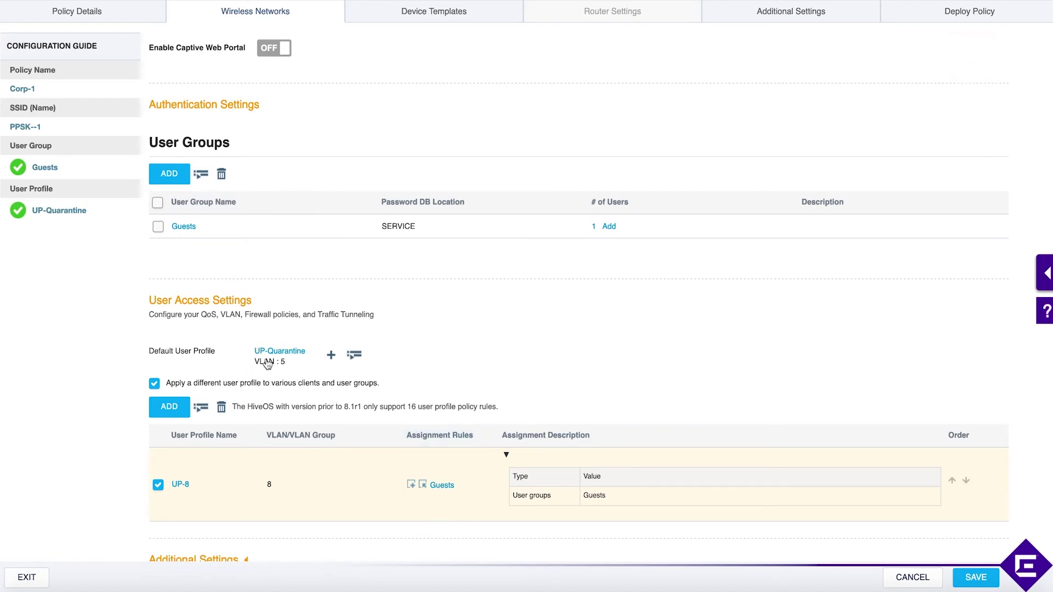
{"action": "scroll", "coordinate": [376, 405], "scroll_direction": "down", "scroll_amount": 2}
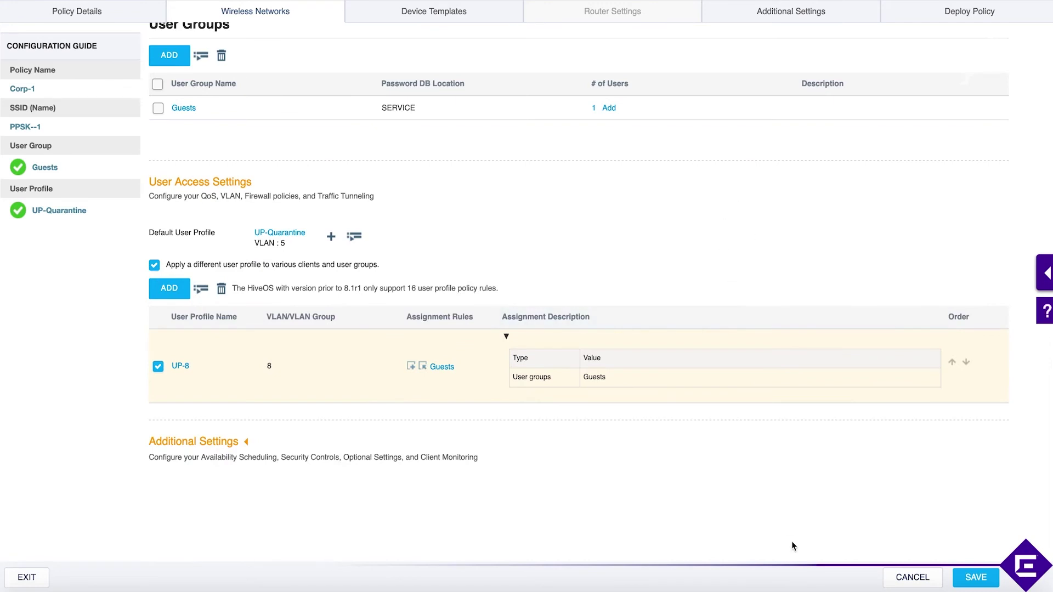
{"action": "left_click", "coordinate": [975, 584]}
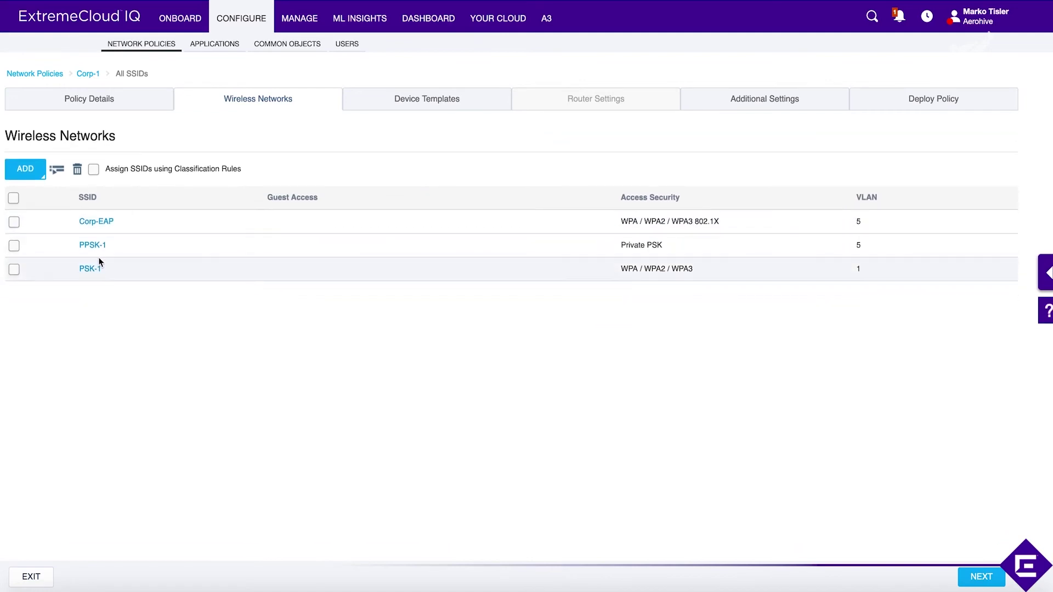
Step: Push a delta configuration update of Corp-1 to access point AH-6e3d80
{"action": "left_click_drag", "start_coordinate": [673, 245], "coordinate": [637, 245]}
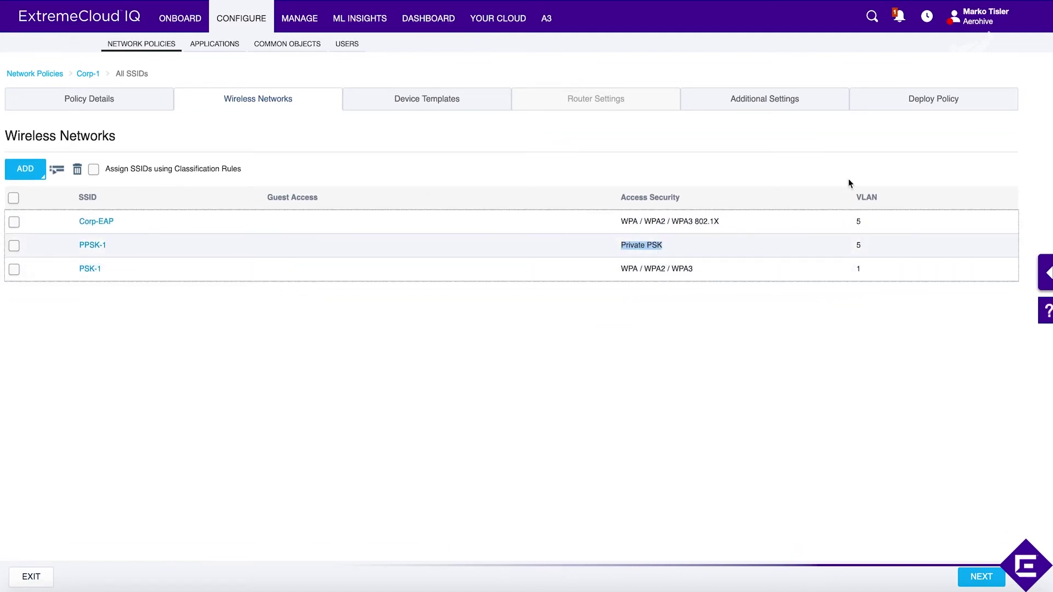
{"action": "left_click", "coordinate": [911, 106]}
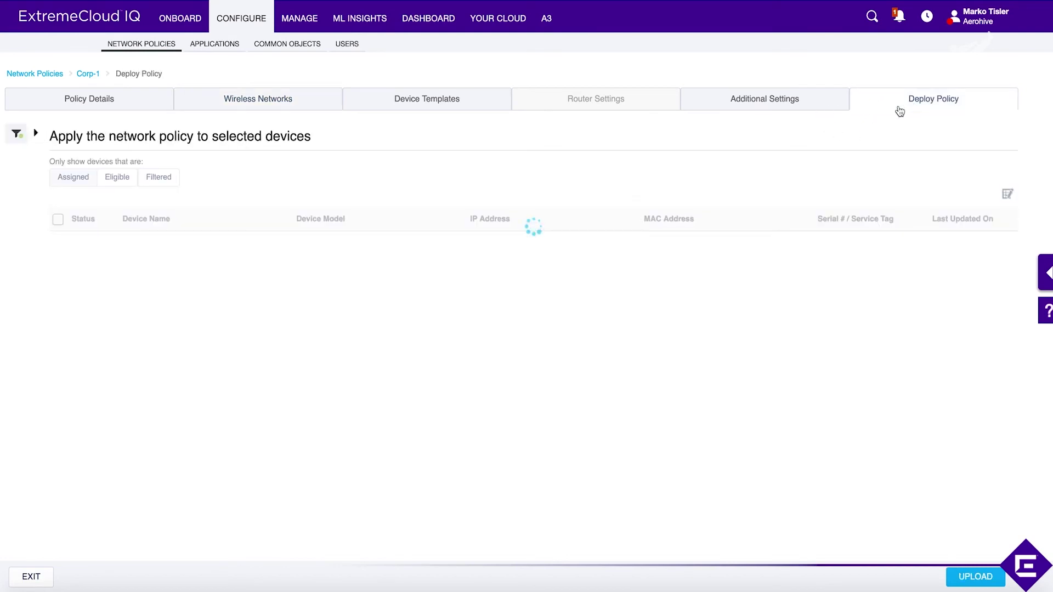
{"action": "left_click", "coordinate": [58, 219]}
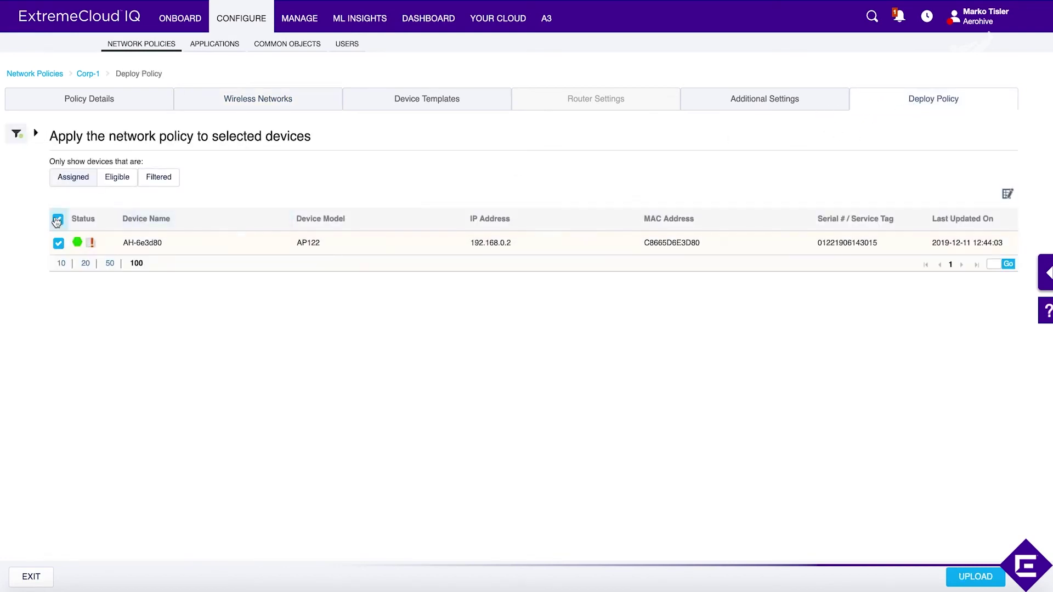
{"action": "left_click", "coordinate": [975, 576]}
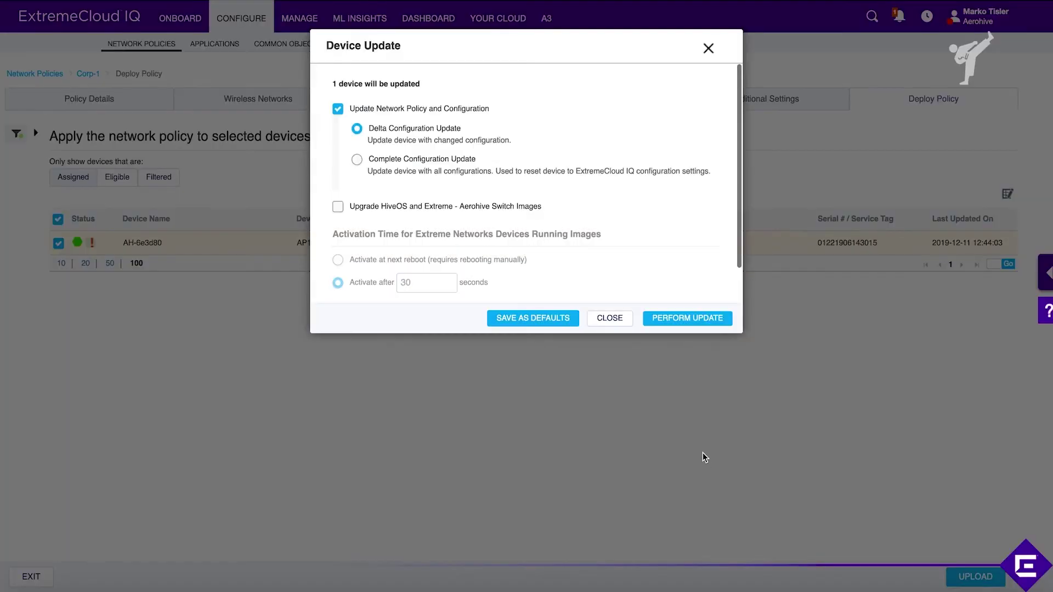
{"action": "left_click", "coordinate": [684, 310]}
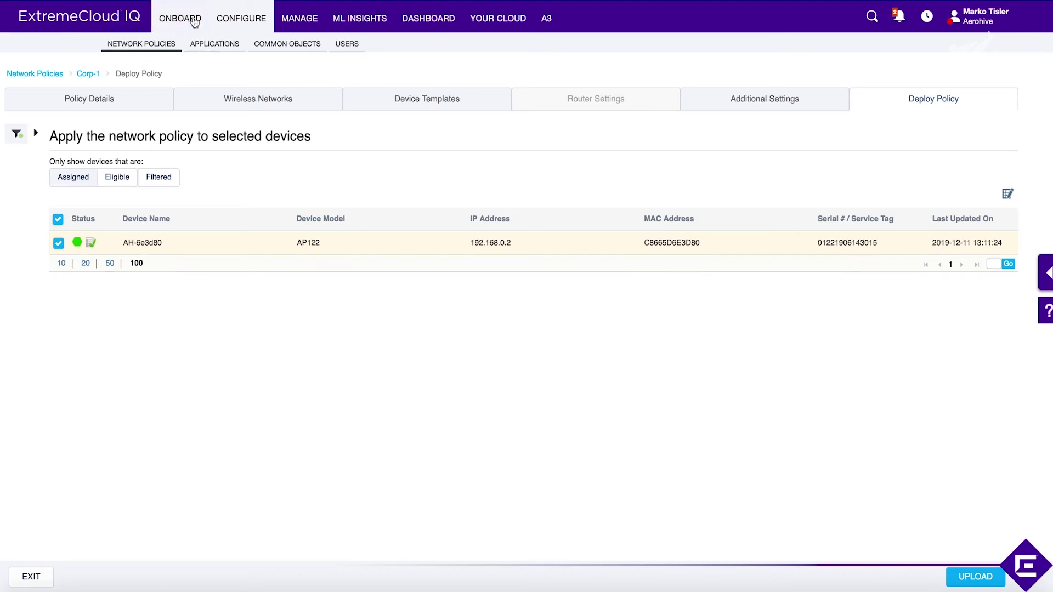
{"action": "left_click", "coordinate": [308, 21]}
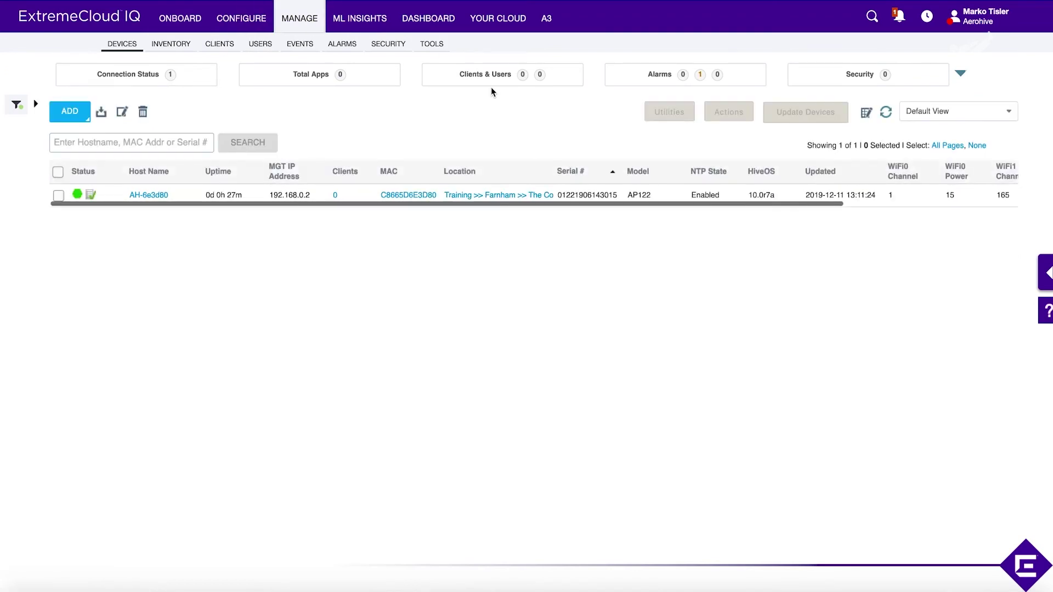
Step: Refresh the device list, select AH-6e3d80, and show its Actions menu
{"action": "left_click", "coordinate": [887, 113]}
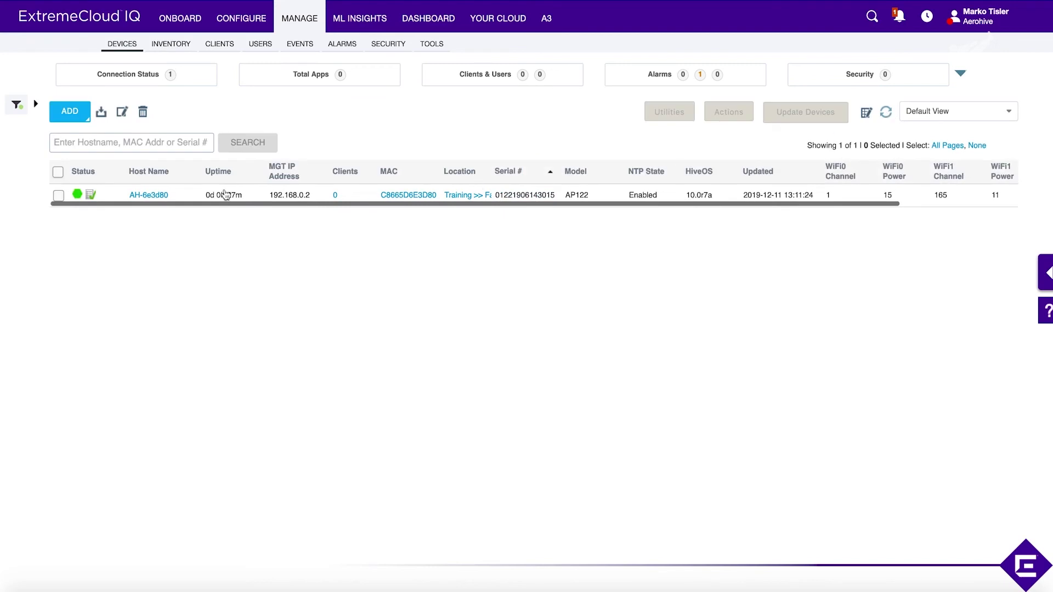
{"action": "left_click", "coordinate": [58, 171]}
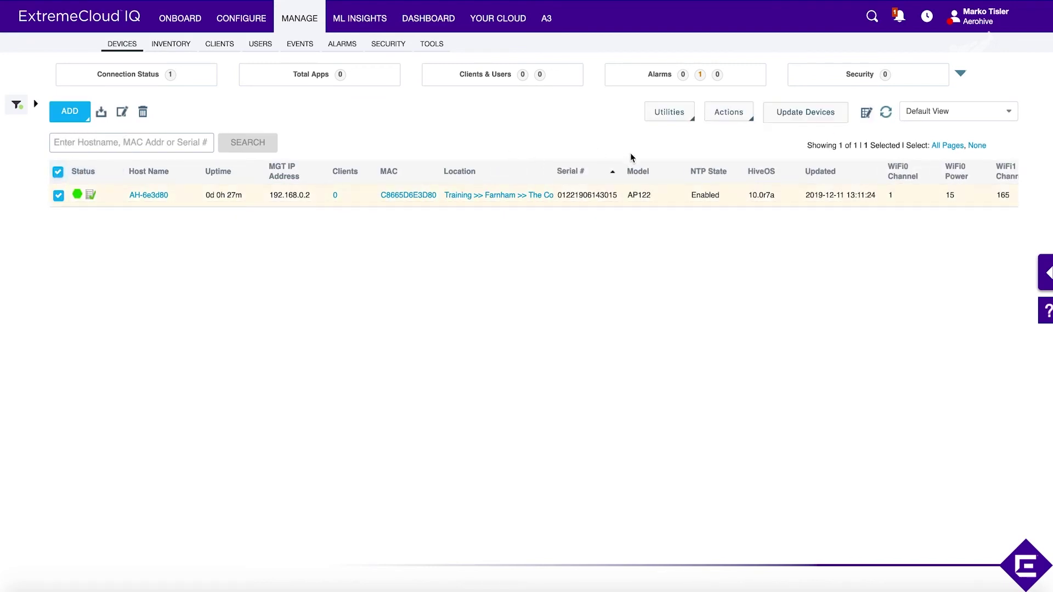
{"action": "left_click", "coordinate": [885, 113]}
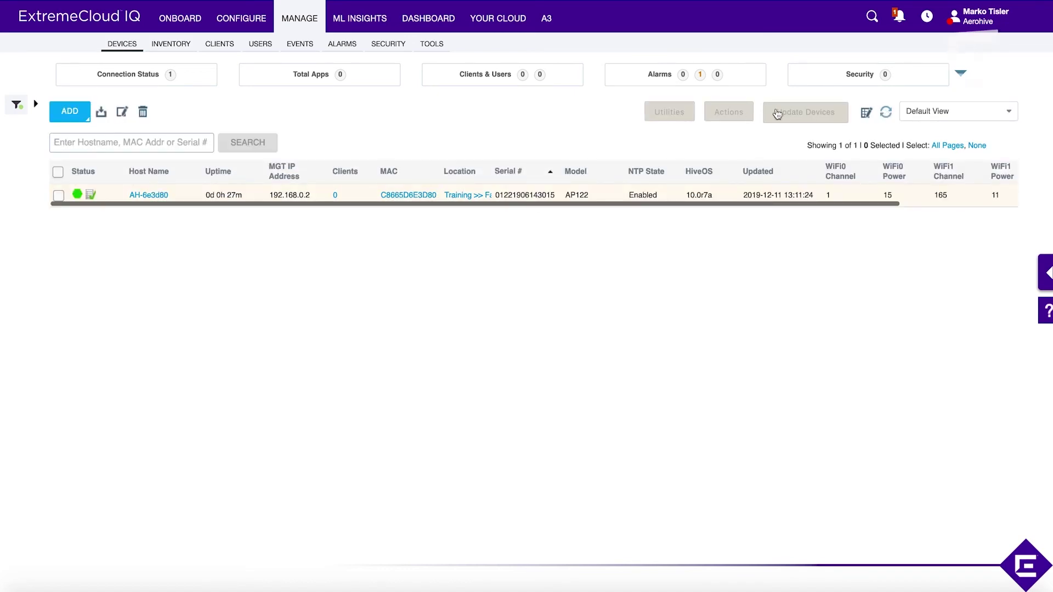
{"action": "left_click", "coordinate": [58, 172]}
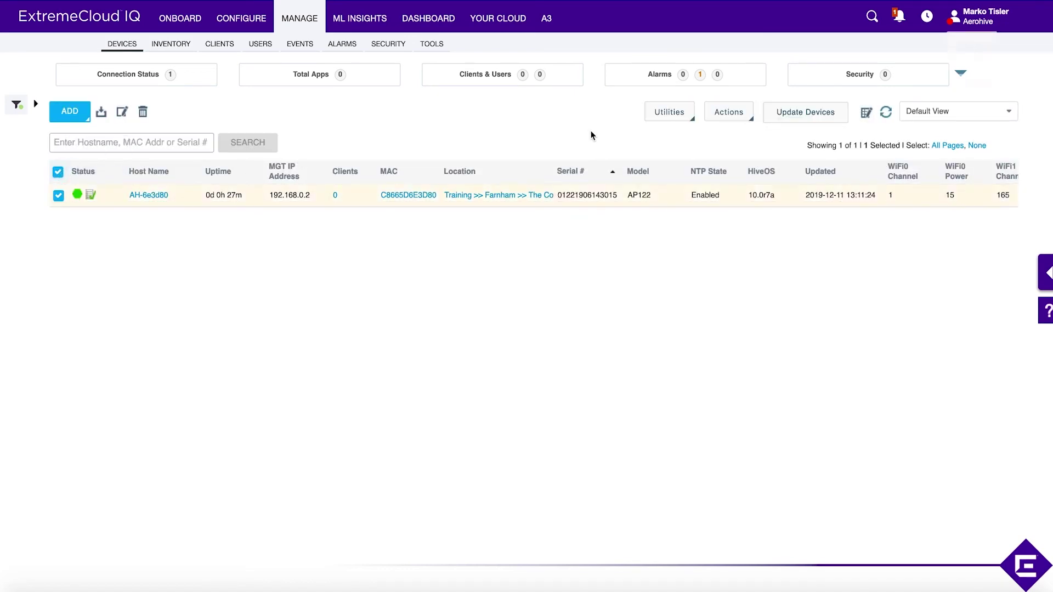
{"action": "left_click", "coordinate": [728, 112]}
{"action": "mouse_move", "coordinate": [760, 254]}
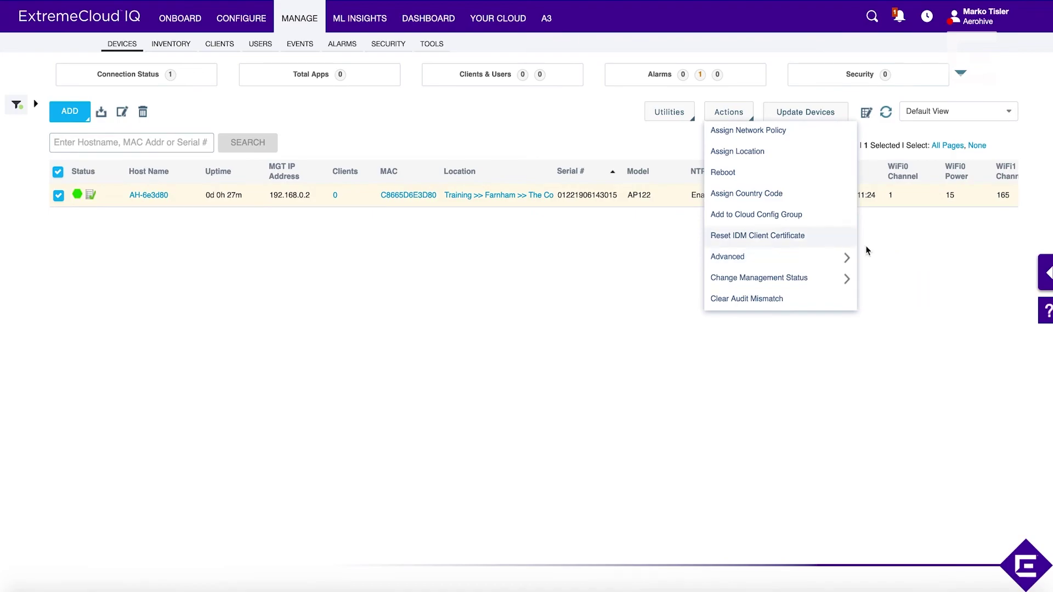
{"action": "left_click", "coordinate": [872, 257]}
{"action": "left_click", "coordinate": [521, 124]}
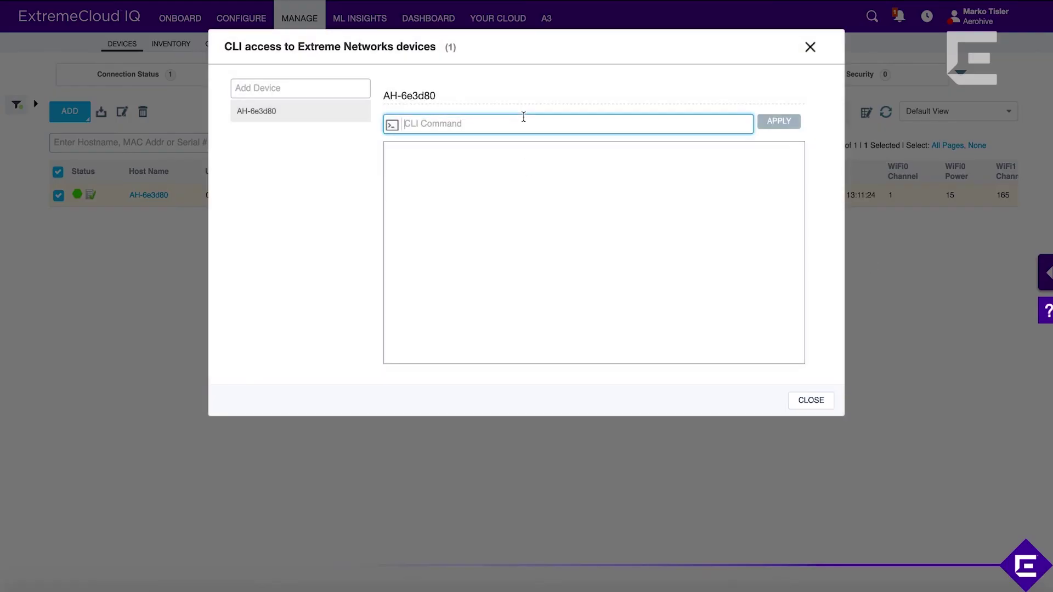
{"action": "type", "text": "show iudm"}
{"action": "key", "text": "Return"}
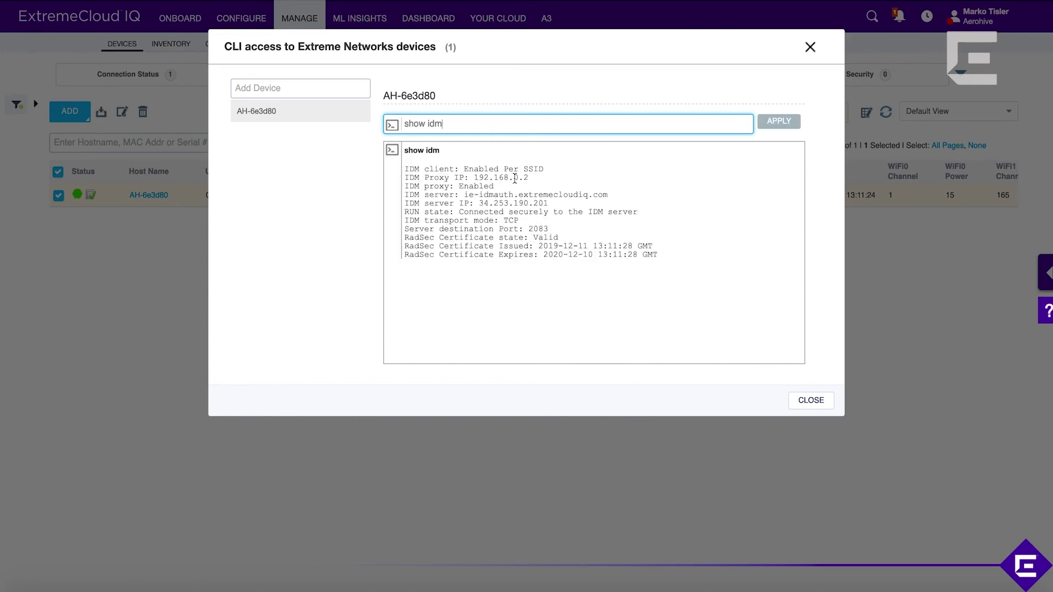
{"action": "left_click_drag", "start_coordinate": [535, 181], "coordinate": [401, 186]}
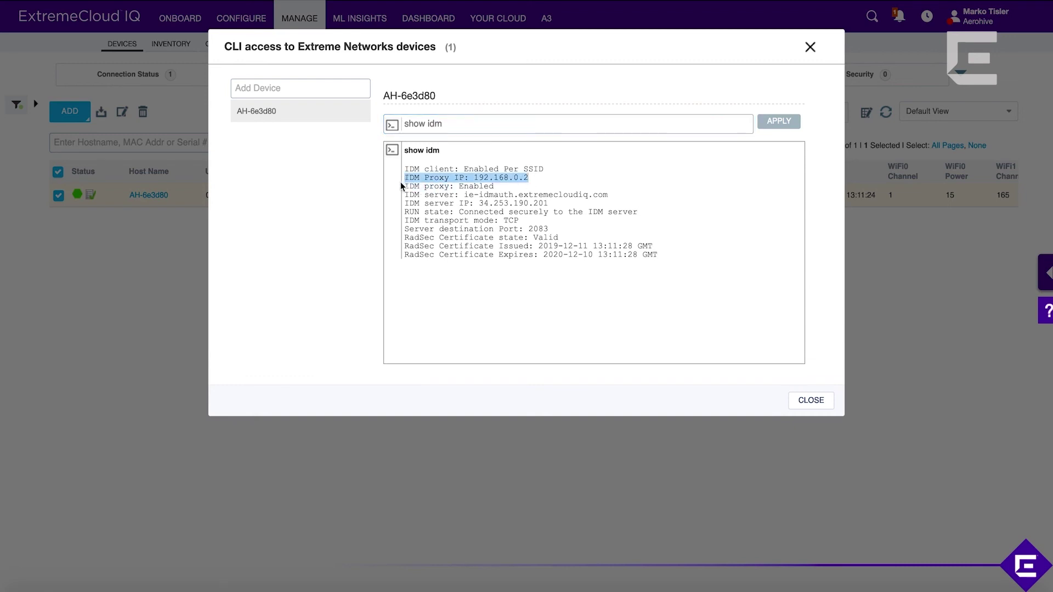
{"action": "left_click", "coordinate": [458, 185]}
{"action": "left_click_drag", "start_coordinate": [495, 186], "coordinate": [414, 187]}
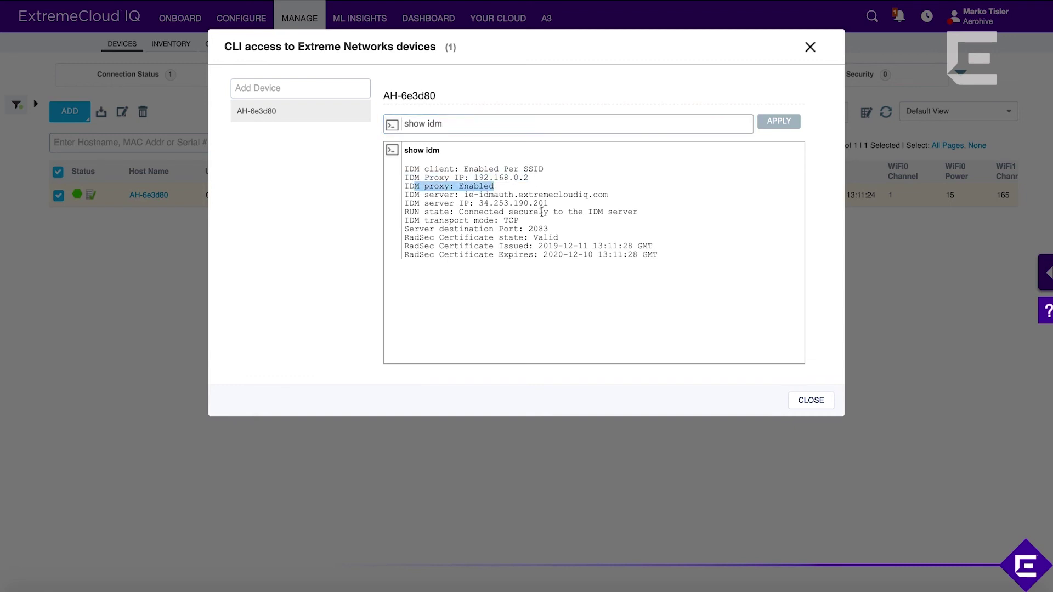
{"action": "left_click", "coordinate": [542, 212]}
{"action": "left_click_drag", "start_coordinate": [638, 212], "coordinate": [394, 218]}
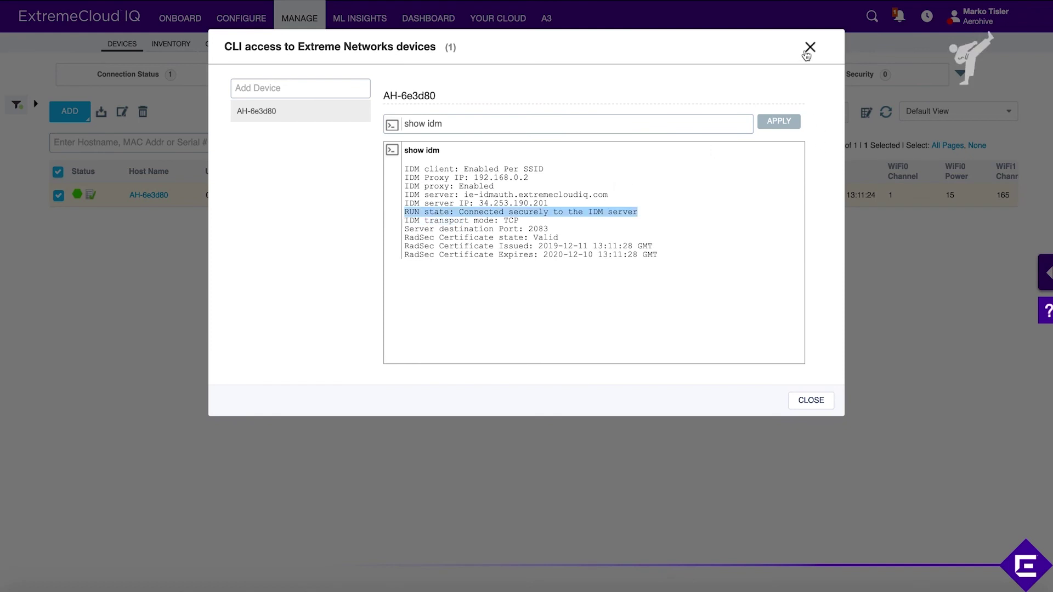
{"action": "left_click", "coordinate": [809, 50]}
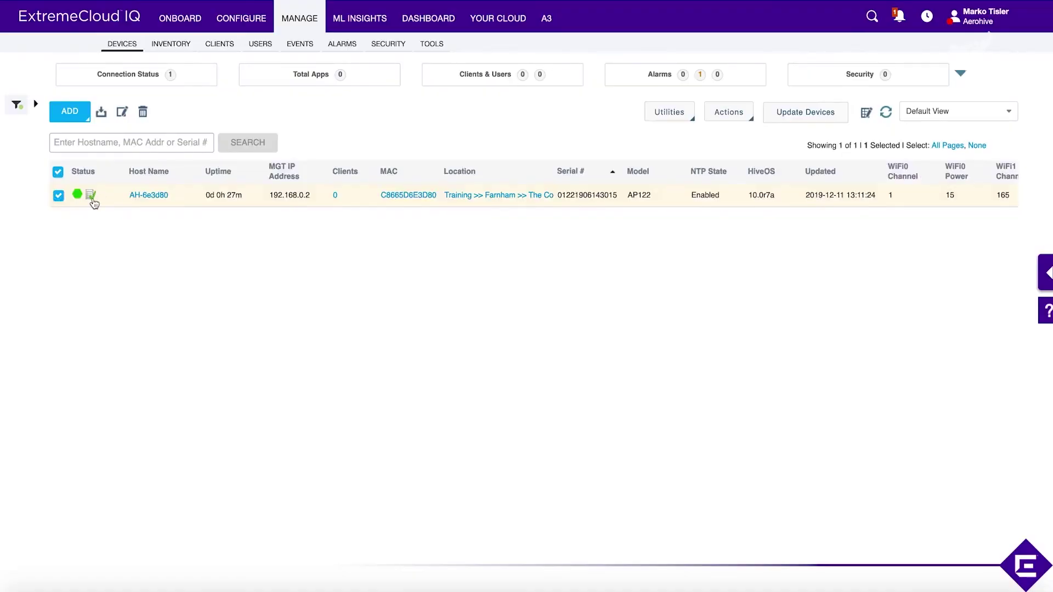
Step: Refresh the device list twice to show AH-6e3d80's connected client and RADSEC status
{"action": "left_click", "coordinate": [886, 113]}
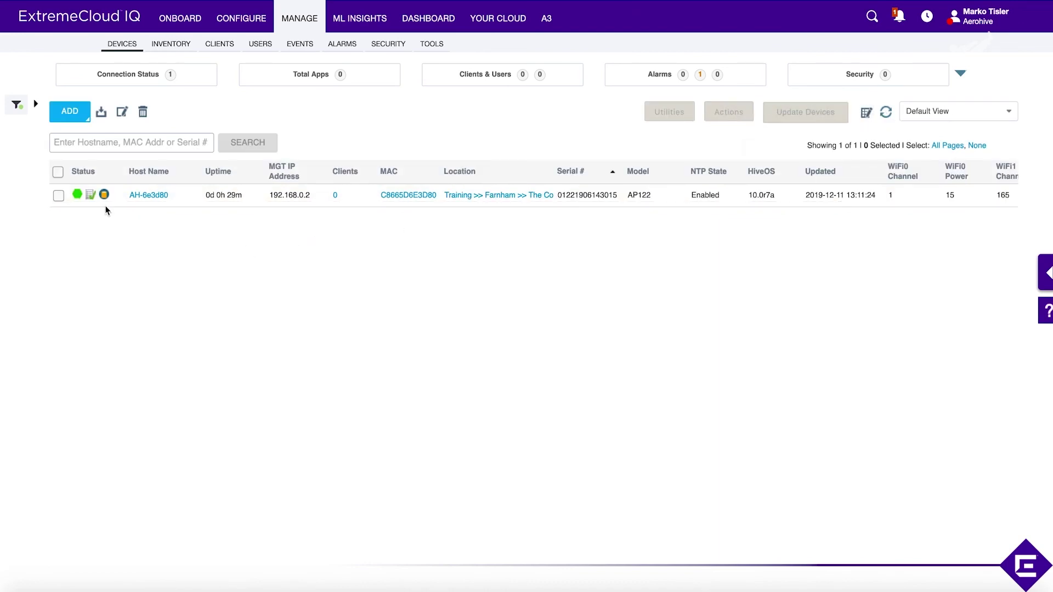
{"action": "mouse_move", "coordinate": [107, 198]}
{"action": "left_click", "coordinate": [886, 114]}
{"action": "left_click", "coordinate": [337, 196]}
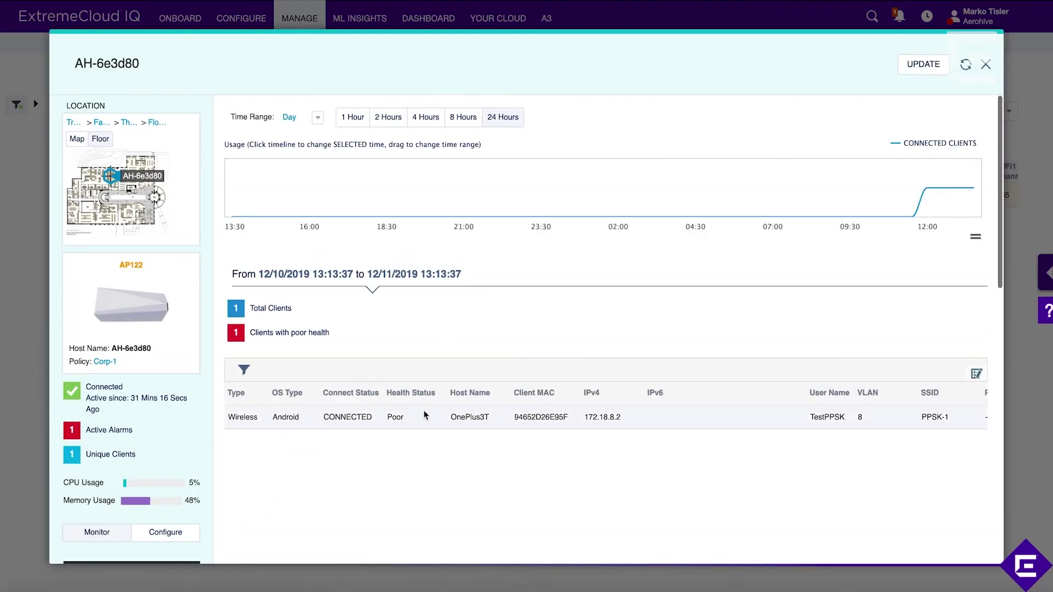
{"action": "double_click", "coordinate": [836, 420]}
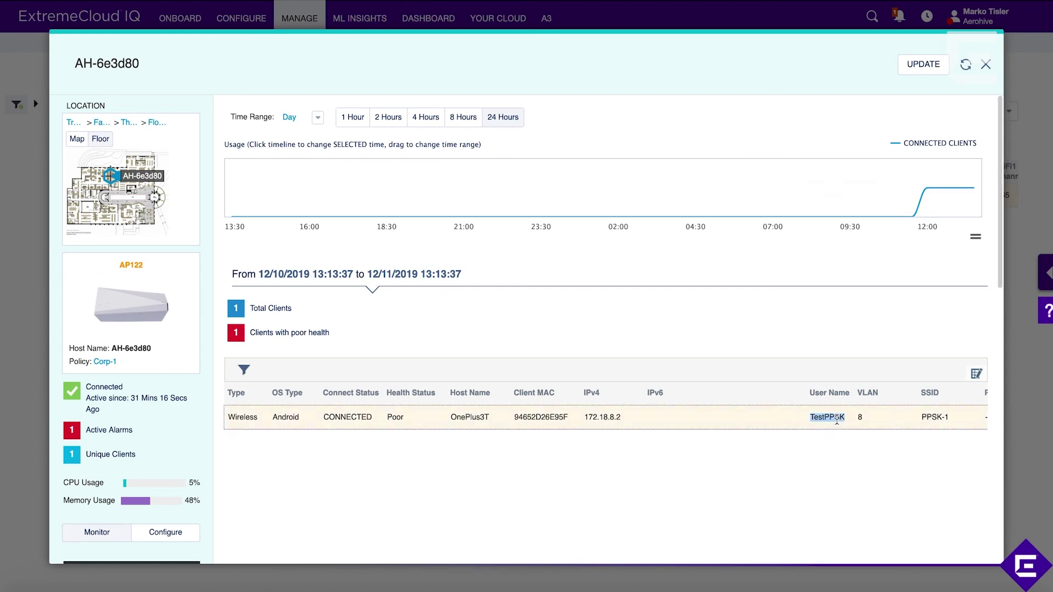
{"action": "double_click", "coordinate": [862, 419]}
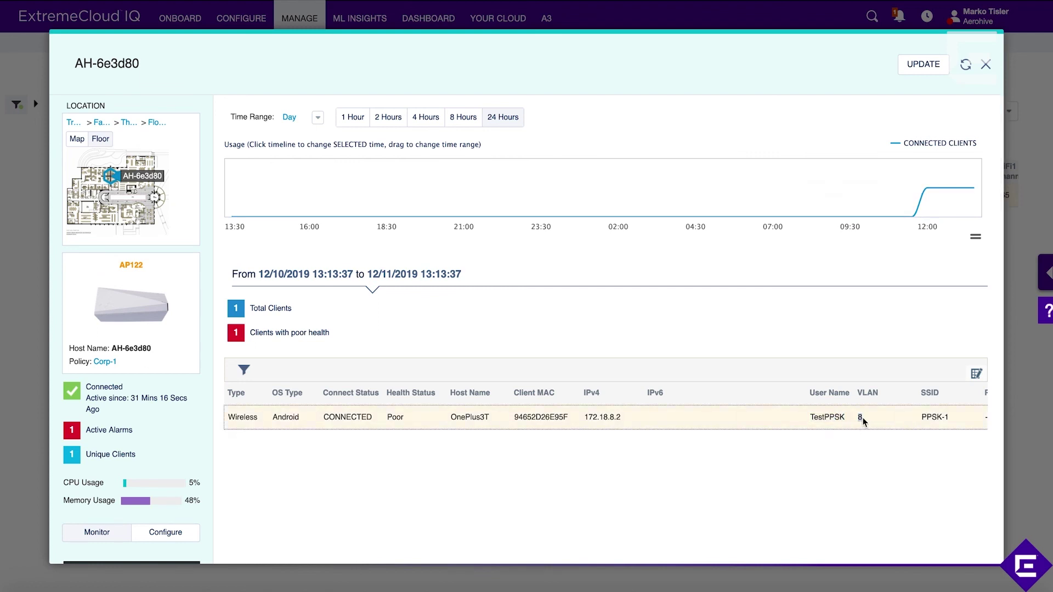
{"action": "scroll", "coordinate": [930, 415], "scroll_direction": "right", "scroll_amount": 3}
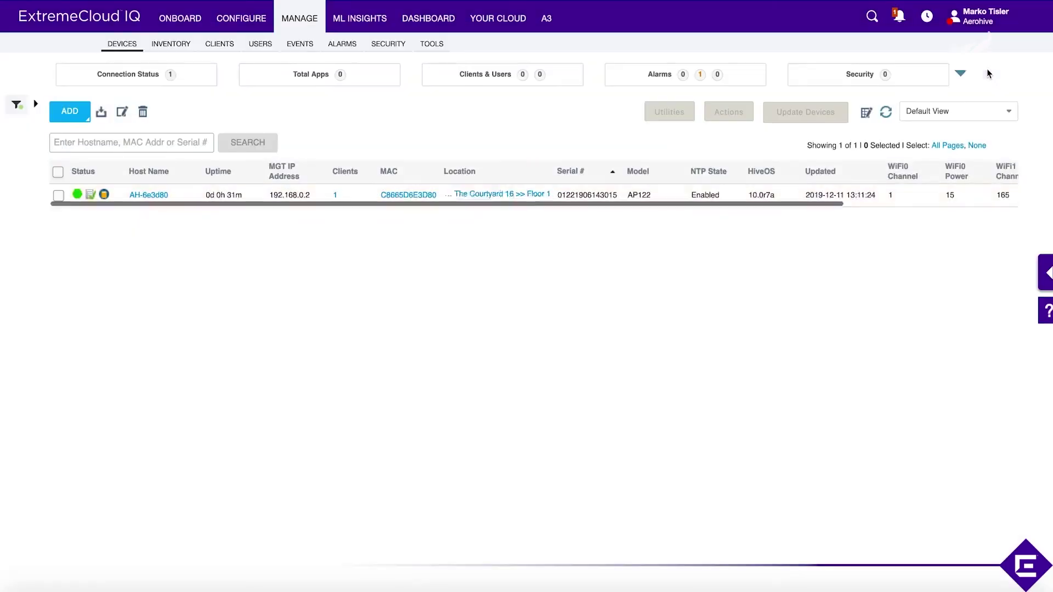
{"action": "left_click", "coordinate": [985, 64]}
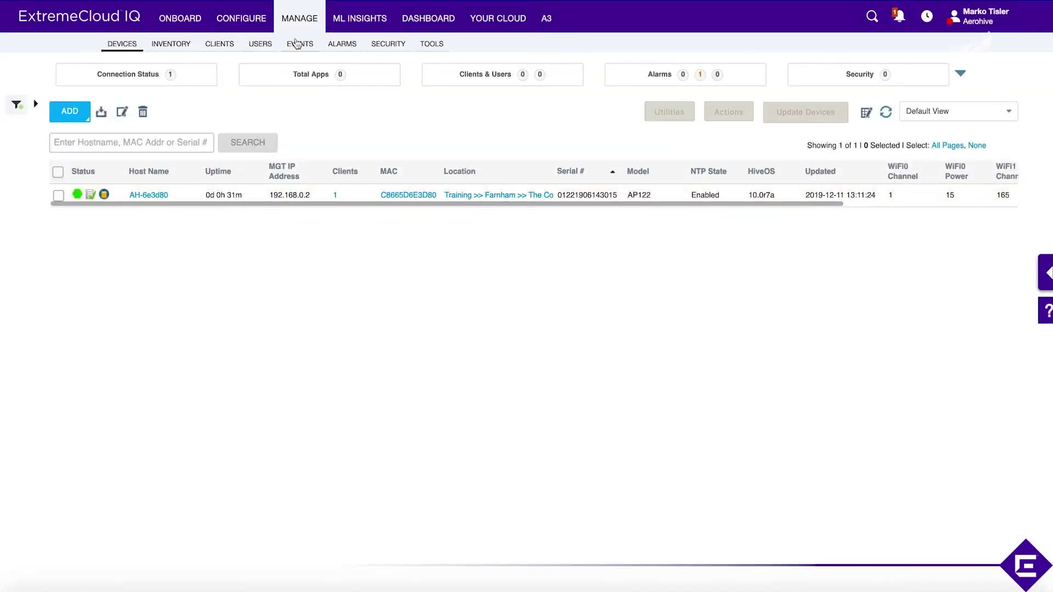
Step: Check the Users list to confirm the test user is connected in the Guests group with 1 client
{"action": "left_click", "coordinate": [261, 44]}
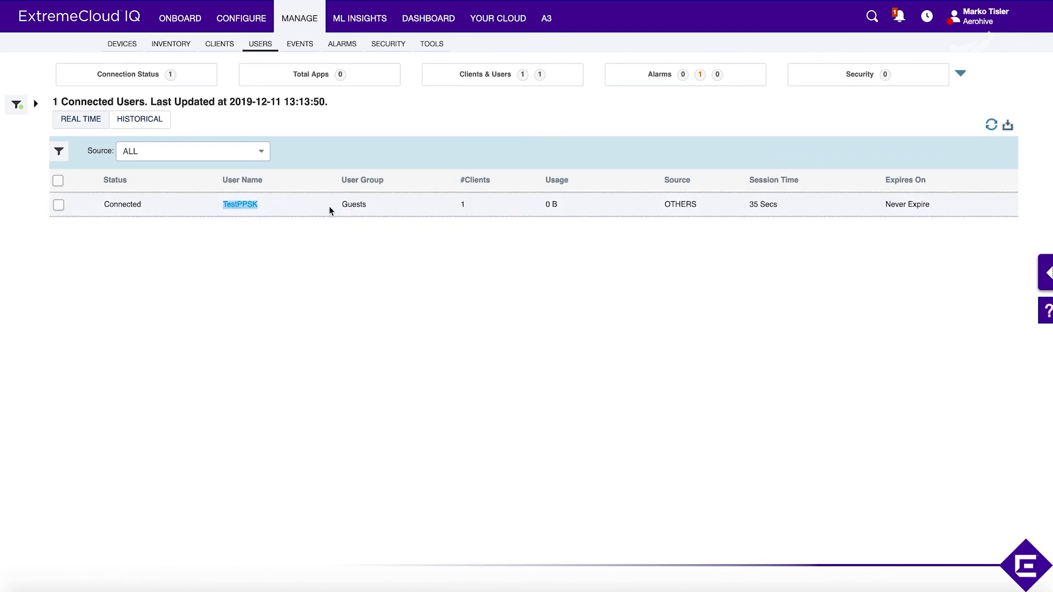
{"action": "double_click", "coordinate": [357, 205]}
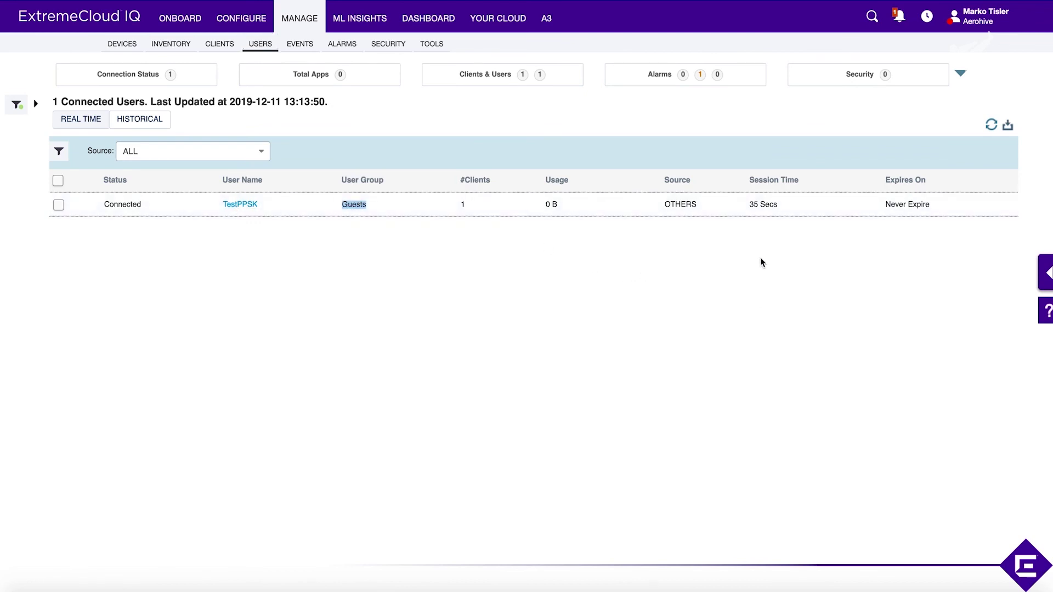
{"action": "left_click", "coordinate": [432, 320]}
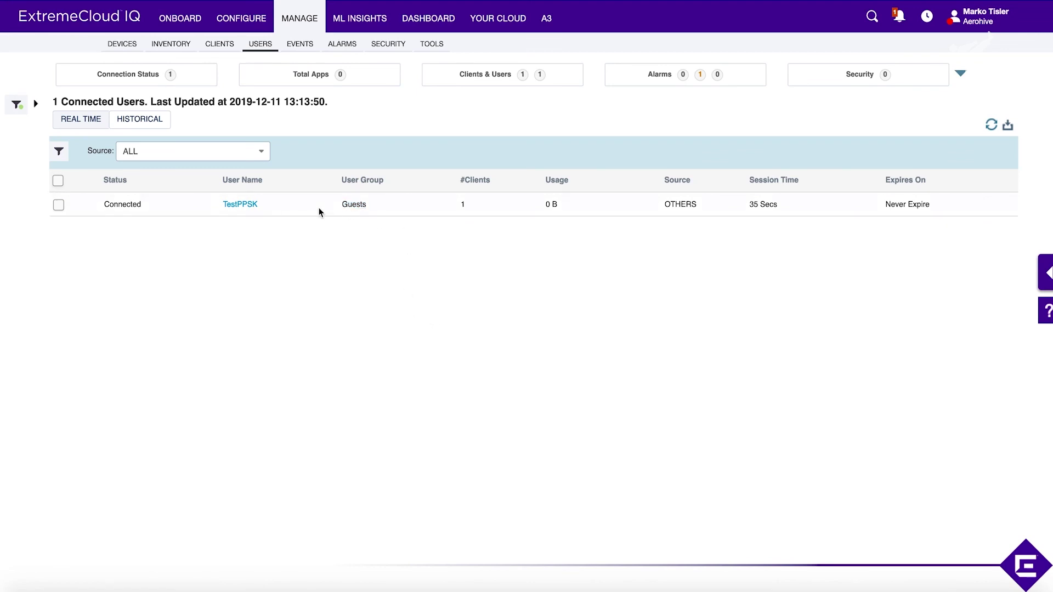